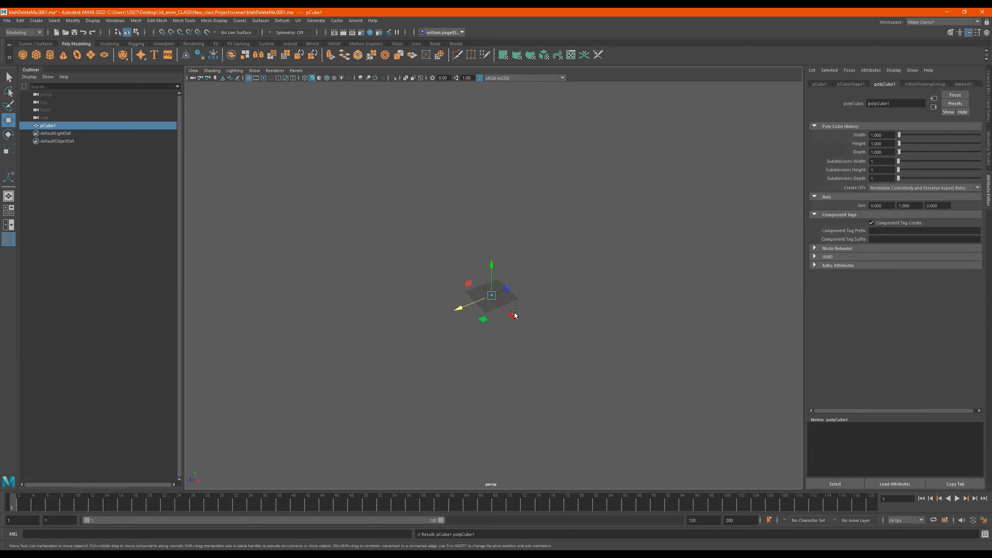
# Scale the cube into a tall, thin rectangular slab resembling a door.
pyautogui.scroll(3, 611, 280)
pyautogui.moveTo(491, 273); pyautogui.dragTo(489, 134)
pyautogui.moveTo(455, 311); pyautogui.dragTo(372, 347)
pyautogui.moveTo(491, 274); pyautogui.dragTo(491, 275)
pyautogui.keyDown('alt'); pyautogui.moveTo(541, 303); pyautogui.dragTo(520, 248); pyautogui.keyUp('alt')
pyautogui.press('w')
pyautogui.press('r')
pyautogui.moveTo(457, 241); pyautogui.dragTo(408, 250, button='middle')
# Move the slab vertically so that its base rests at the ground grid, and frame it in the viewport.
pyautogui.press('w')
pyautogui.moveTo(500, 187); pyautogui.dragTo(499, 266)
pyautogui.scroll(5, 671, 291)
pyautogui.press('f')
pyautogui.keyDown('alt'); pyautogui.moveTo(507, 324); pyautogui.dragTo(531, 318); pyautogui.keyUp('alt')
pyautogui.scroll(-3, 543, 326)
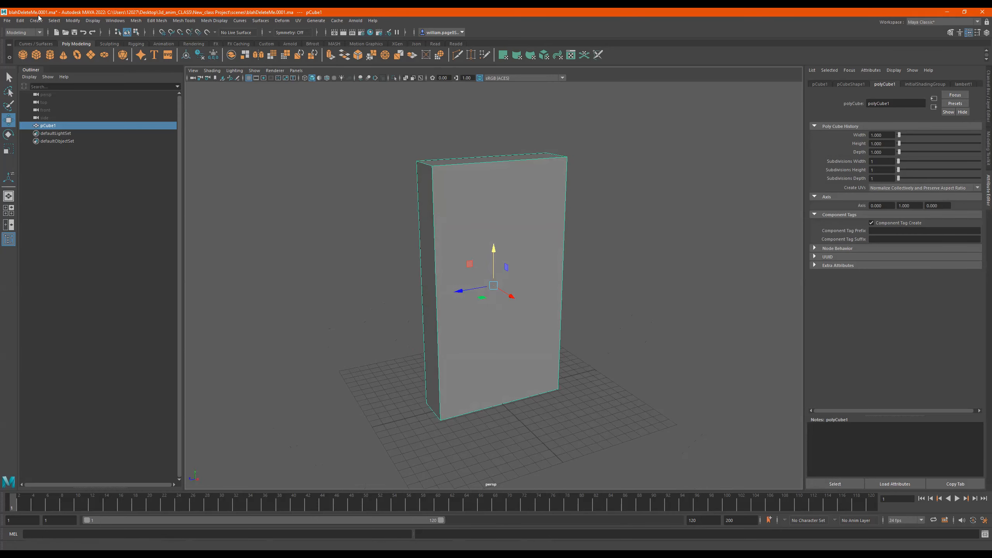
# Switch to the UV Editing workspace and examine the slab's UV layout.
pyautogui.click(938, 24)
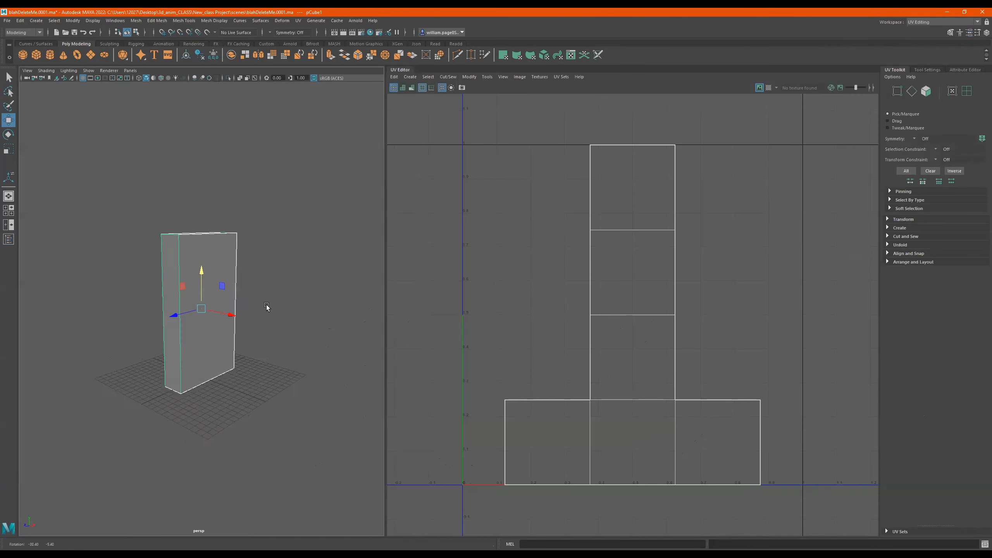
pyautogui.scroll(-3, 660, 331)
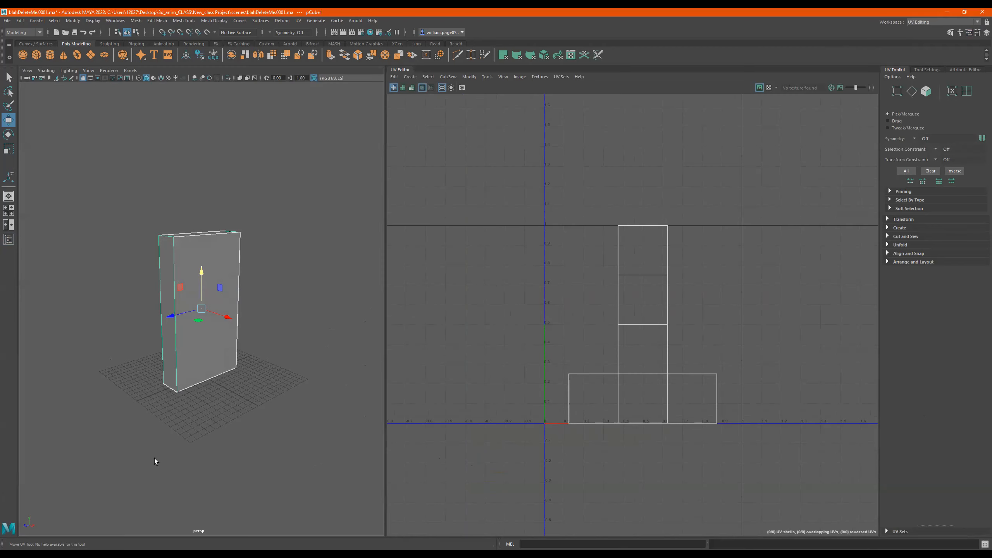
pyautogui.moveTo(280, 324)
pyautogui.keyDown('alt'); pyautogui.mouseDown()
pyautogui.moveTo(276, 313)
pyautogui.moveTo(288, 337)
pyautogui.mouseUp(); pyautogui.keyUp('alt')
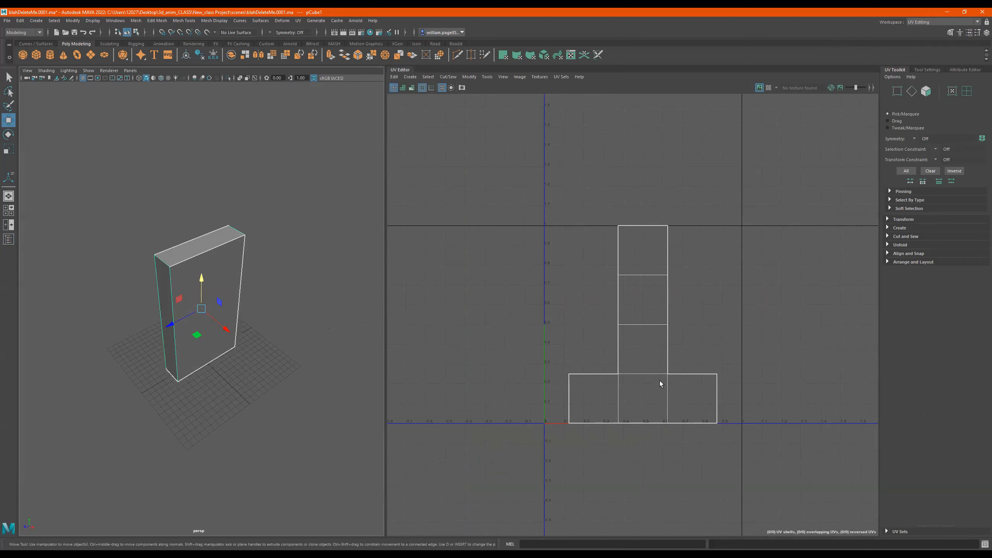
pyautogui.keyDown('alt'); pyautogui.moveTo(712, 376); pyautogui.dragTo(655, 371, button='right'); pyautogui.keyUp('alt')
pyautogui.keyDown('alt'); pyautogui.moveTo(704, 366); pyautogui.dragTo(701, 336, button='middle'); pyautogui.keyUp('alt')
pyautogui.keyDown('alt'); pyautogui.moveTo(674, 332); pyautogui.dragTo(830, 333, button='right'); pyautogui.keyUp('alt')
pyautogui.keyDown('alt'); pyautogui.moveTo(638, 394); pyautogui.dragTo(685, 437, button='middle'); pyautogui.keyUp('alt')
pyautogui.keyDown('alt'); pyautogui.moveTo(685, 437); pyautogui.dragTo(722, 370, button='right'); pyautogui.keyUp('alt')
pyautogui.keyDown('alt'); pyautogui.moveTo(722, 370); pyautogui.dragTo(673, 345, button='middle'); pyautogui.keyUp('alt')
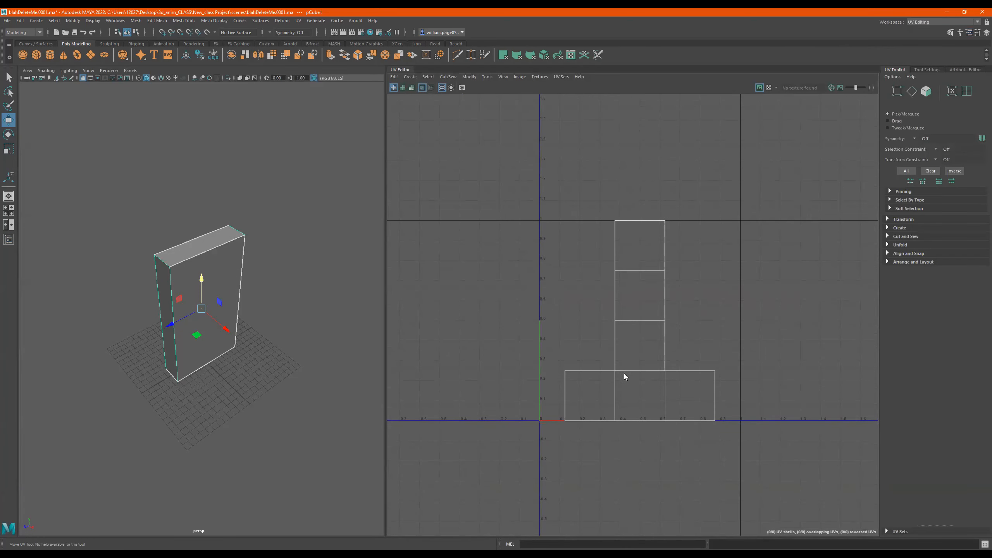
# Enter face selection and select the slab's large front face to locate it in the UV layout.
pyautogui.keyDown('alt'); pyautogui.moveTo(267, 287); pyautogui.dragTo(213, 270); pyautogui.keyUp('alt')
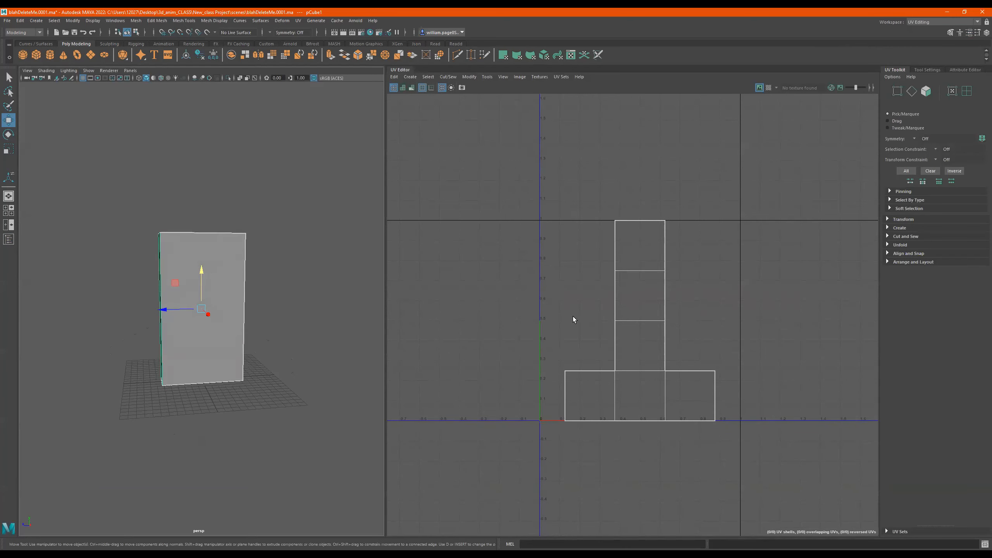
pyautogui.moveTo(644, 300); pyautogui.dragTo(648, 312, button='right')
pyautogui.keyDown('alt'); pyautogui.moveTo(201, 282); pyautogui.dragTo(228, 305); pyautogui.keyUp('alt')
pyautogui.click(199, 282)
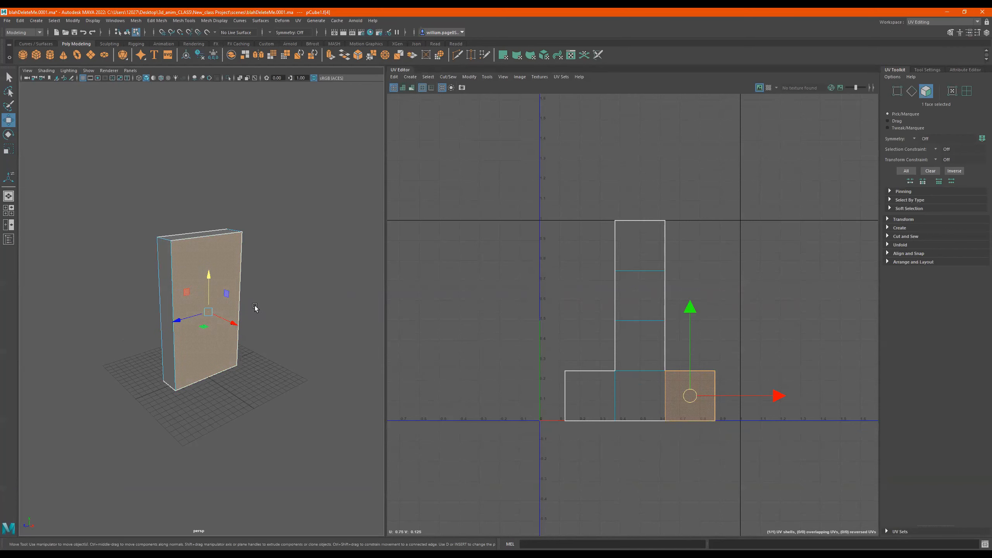
pyautogui.keyDown('alt'); pyautogui.moveTo(261, 296); pyautogui.dragTo(237, 302); pyautogui.keyUp('alt')
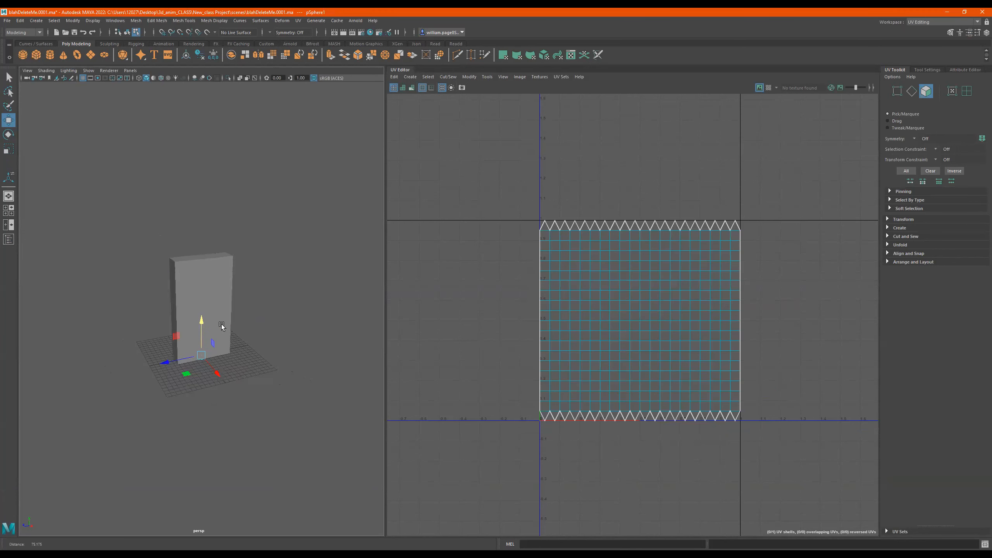
# Move the new sphere in front of the slab and scale it up uniformly.
pyautogui.click(205, 346)
pyautogui.moveTo(223, 380); pyautogui.dragTo(330, 411)
pyautogui.press('r')
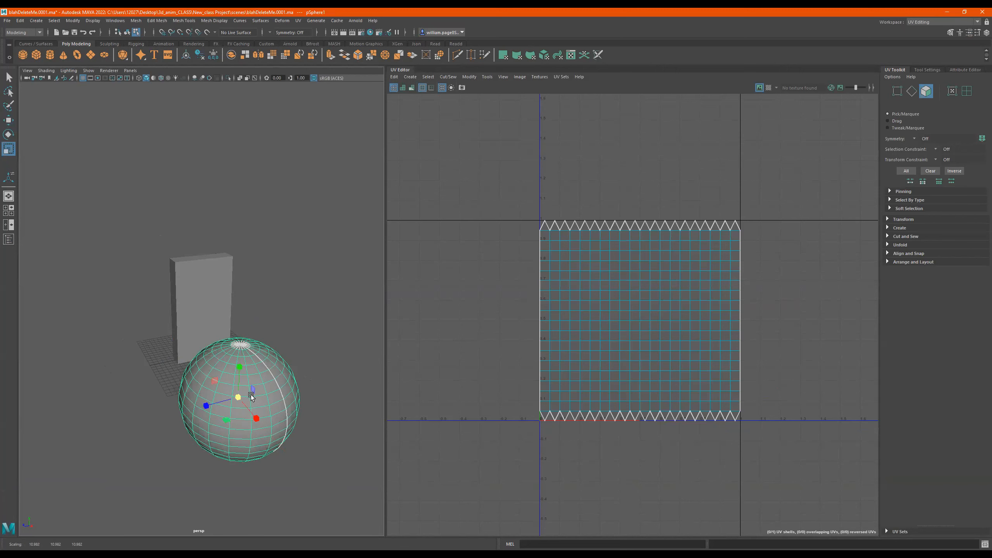
pyautogui.keyDown('alt'); pyautogui.moveTo(282, 376); pyautogui.dragTo(256, 366); pyautogui.keyUp('alt')
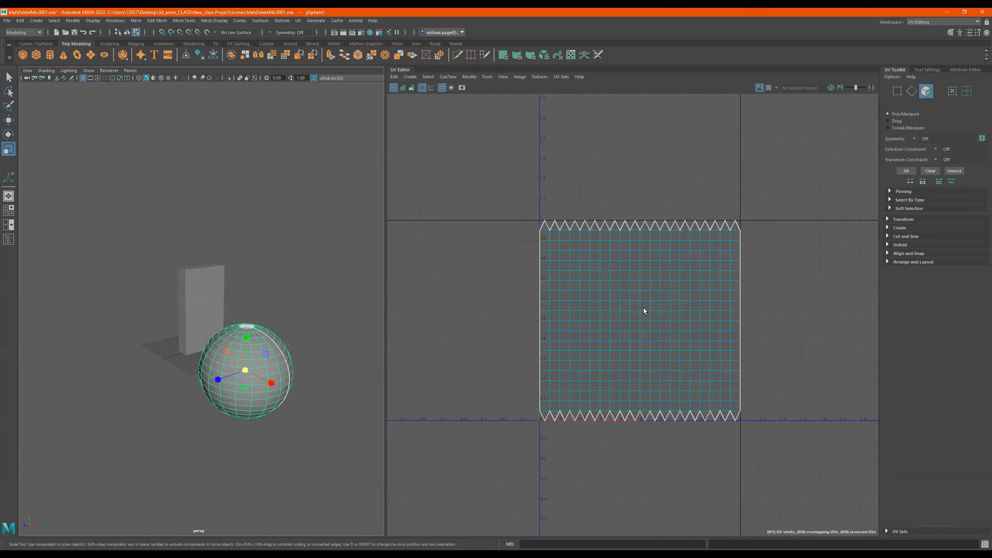
# Select groups of faces on the sphere to compare their positions in the UV layout and the 3D view.
pyautogui.moveTo(639, 312); pyautogui.dragTo(638, 291, button='right')
pyautogui.moveTo(766, 304); pyautogui.dragTo(508, 310)
pyautogui.keyDown('alt'); pyautogui.moveTo(261, 360); pyautogui.dragTo(219, 327); pyautogui.keyUp('alt')
pyautogui.moveTo(321, 330); pyautogui.dragTo(277, 347)
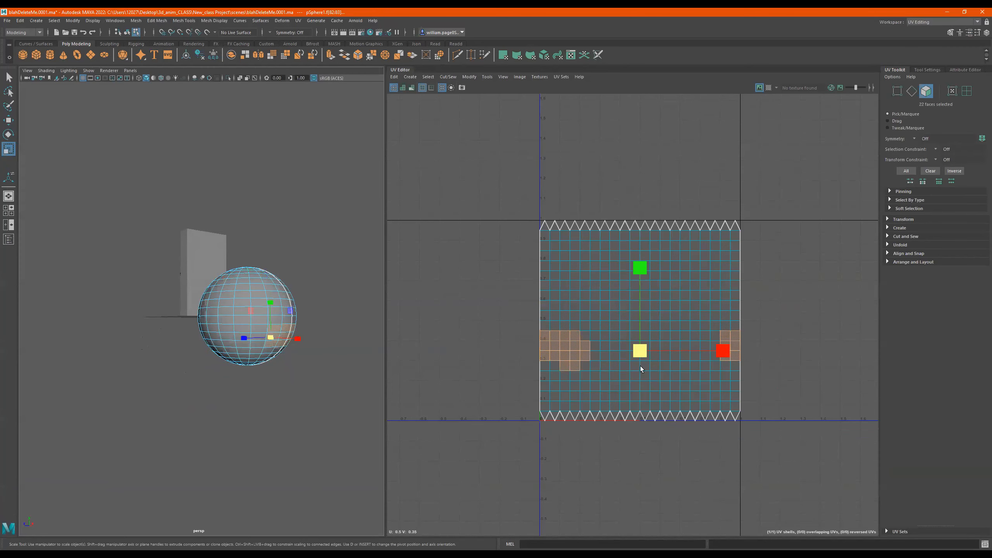
# Return to object selection and delete the sphere.
pyautogui.keyDown('alt'); pyautogui.moveTo(243, 313); pyautogui.dragTo(254, 340); pyautogui.keyUp('alt')
pyautogui.keyDown('alt'); pyautogui.moveTo(254, 339); pyautogui.dragTo(412, 319, button='right'); pyautogui.keyUp('alt')
pyautogui.keyDown('alt'); pyautogui.moveTo(323, 316); pyautogui.dragTo(216, 333, button='middle'); pyautogui.keyUp('alt')
pyautogui.press('F8')
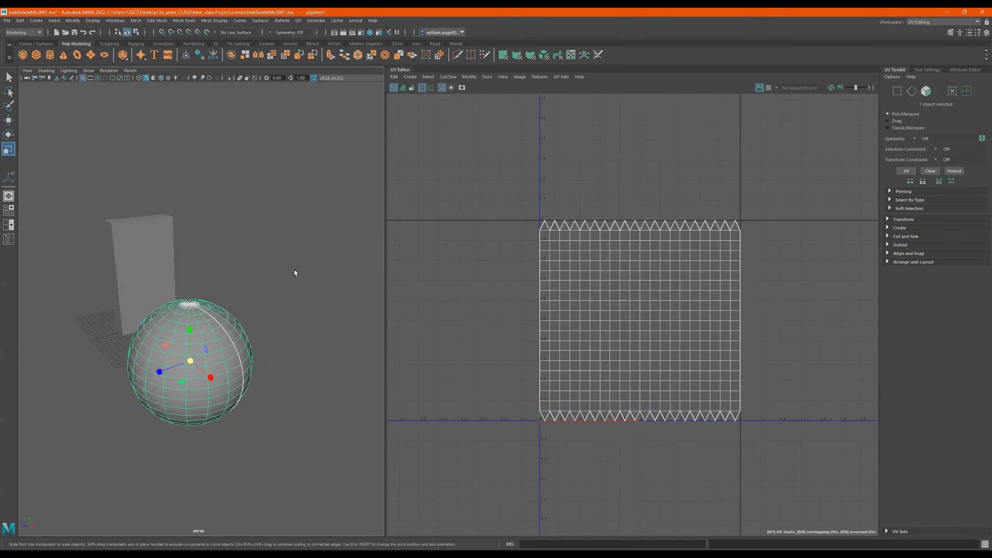
pyautogui.press('Delete')
# Select the slab, widen the 3D view, and turn on the checker map display.
pyautogui.click(157, 257)
pyautogui.press('f')
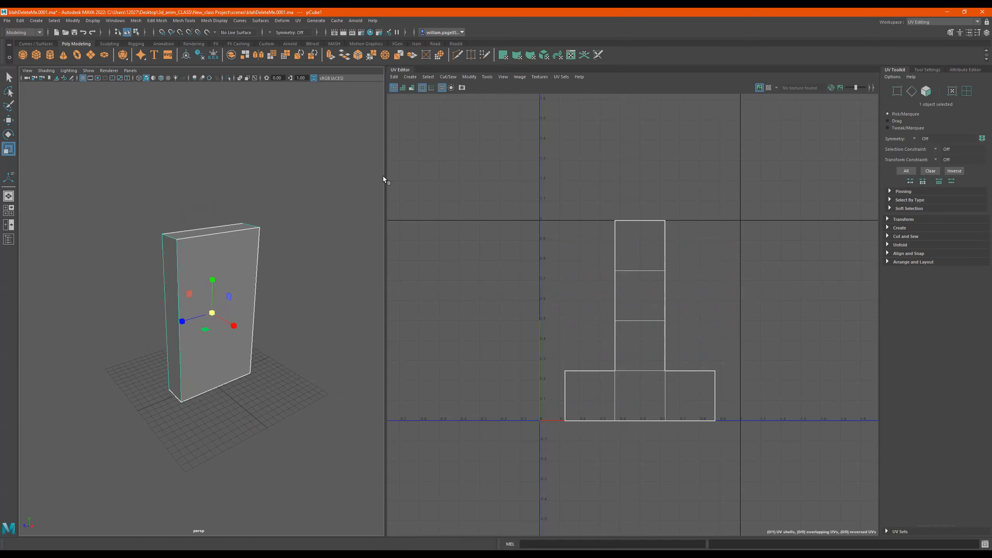
pyautogui.moveTo(385, 179); pyautogui.dragTo(415, 179)
pyautogui.click(768, 87)
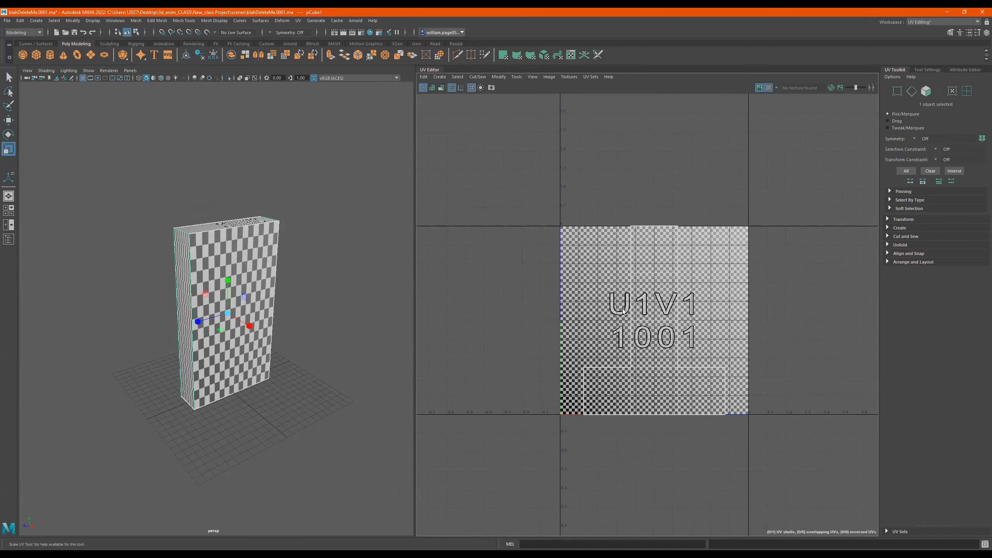
# Select the slab's whole UV shell and move it along U, partly into the neighbouring 1002 tile.
pyautogui.scroll(-5, 693, 330)
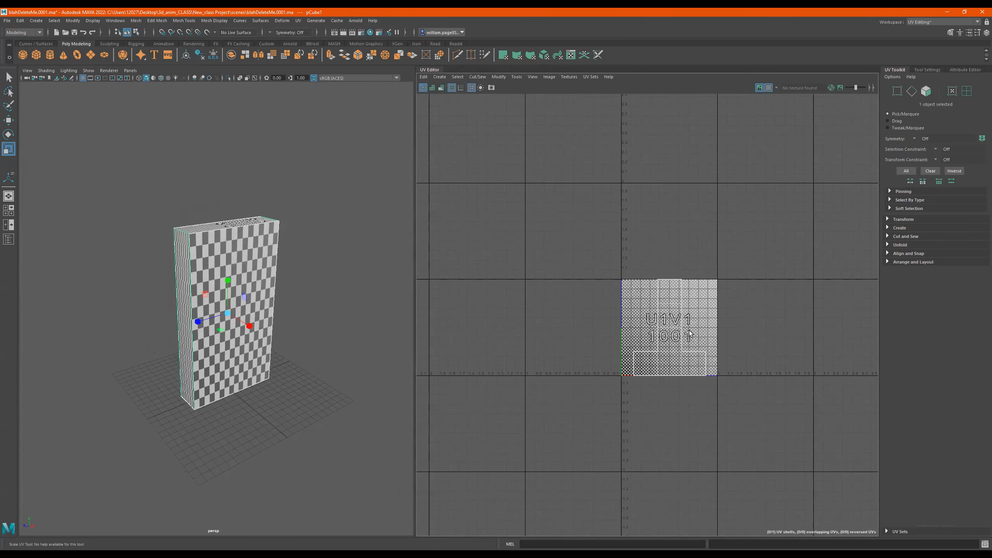
pyautogui.keyDown('alt'); pyautogui.moveTo(745, 324); pyautogui.dragTo(662, 314, button='middle'); pyautogui.keyUp('alt')
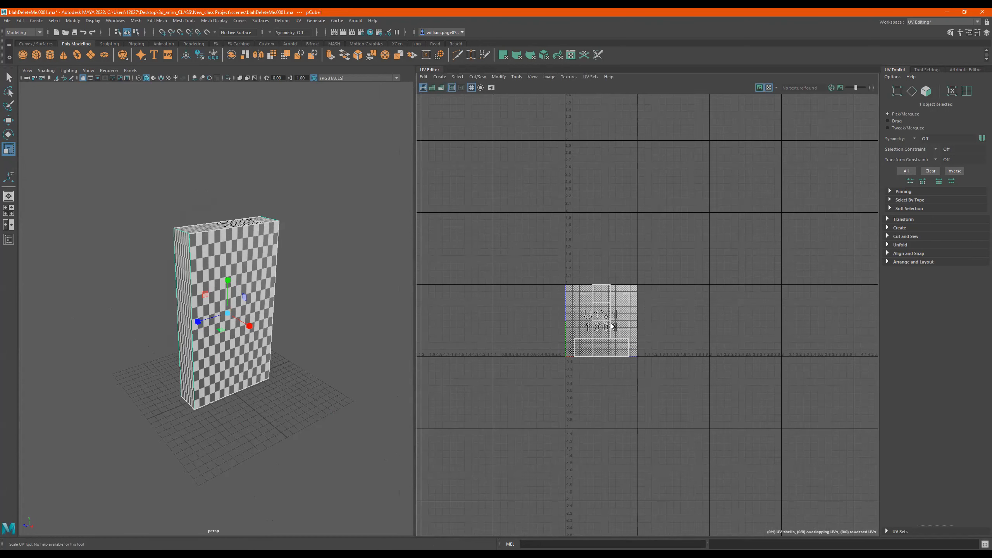
pyautogui.scroll(3, 626, 321)
pyautogui.moveTo(631, 318); pyautogui.dragTo(656, 319, button='right')
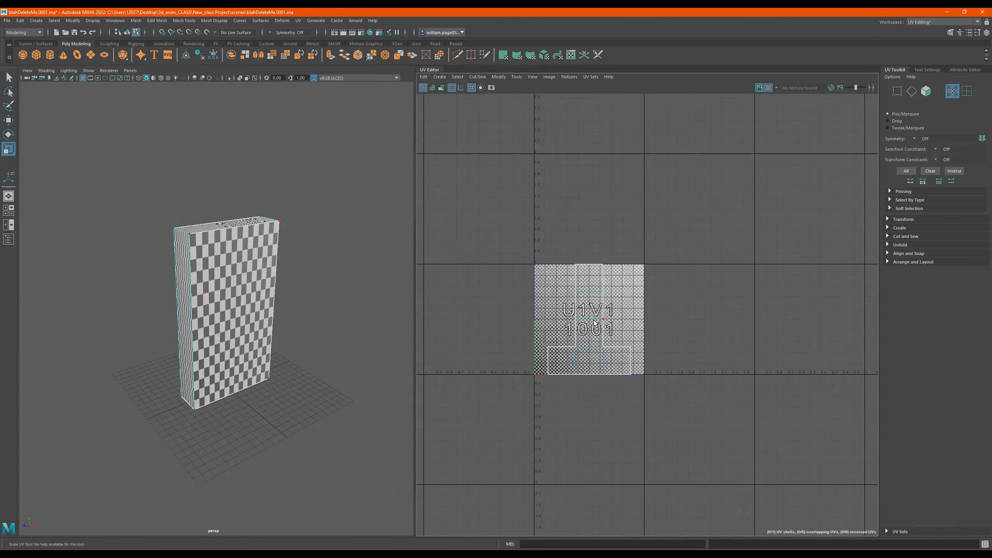
pyautogui.doubleClick(596, 319)
pyautogui.press('w')
pyautogui.moveTo(659, 322); pyautogui.dragTo(743, 332)
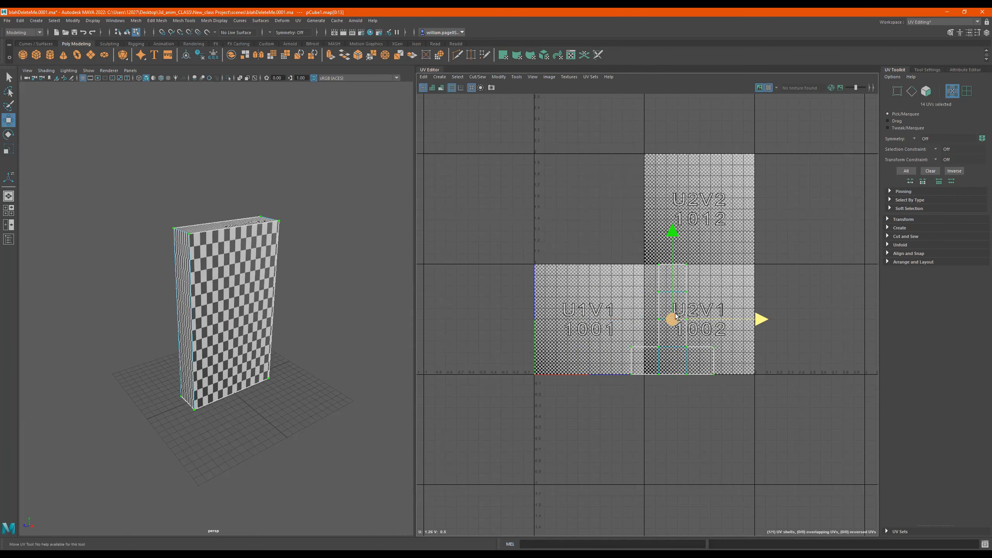
# Undo the UV shell move and its selection.
pyautogui.scroll(-8, 761, 323)
pyautogui.keyDown('alt'); pyautogui.moveTo(750, 308); pyautogui.dragTo(575, 415, button='middle'); pyautogui.keyUp('alt')
pyautogui.keyDown('alt'); pyautogui.moveTo(575, 414); pyautogui.dragTo(602, 417, button='right'); pyautogui.keyUp('alt')
pyautogui.keyDown('alt'); pyautogui.moveTo(602, 417); pyautogui.dragTo(614, 441, button='middle'); pyautogui.keyUp('alt')
pyautogui.scroll(3, 594, 425)
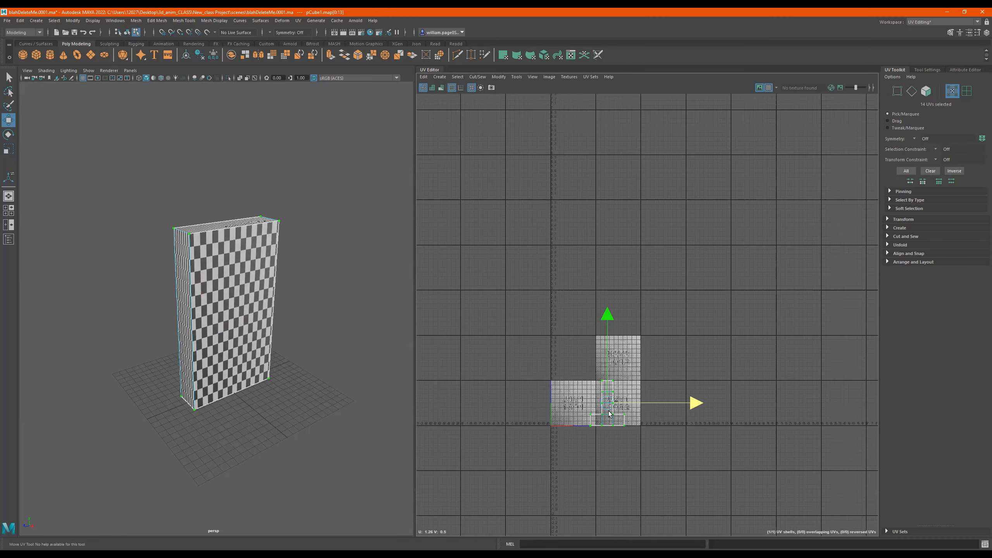
pyautogui.scroll(4, 609, 414)
pyautogui.hotkey('ctrl', 'z')
pyautogui.hotkey('ctrl', 'z')
pyautogui.scroll(3, 562, 381)
pyautogui.keyDown('alt'); pyautogui.moveTo(562, 383); pyautogui.dragTo(678, 340, button='middle'); pyautogui.keyUp('alt')
pyautogui.keyDown('alt'); pyautogui.moveTo(545, 360); pyautogui.dragTo(575, 347, button='middle'); pyautogui.keyUp('alt')
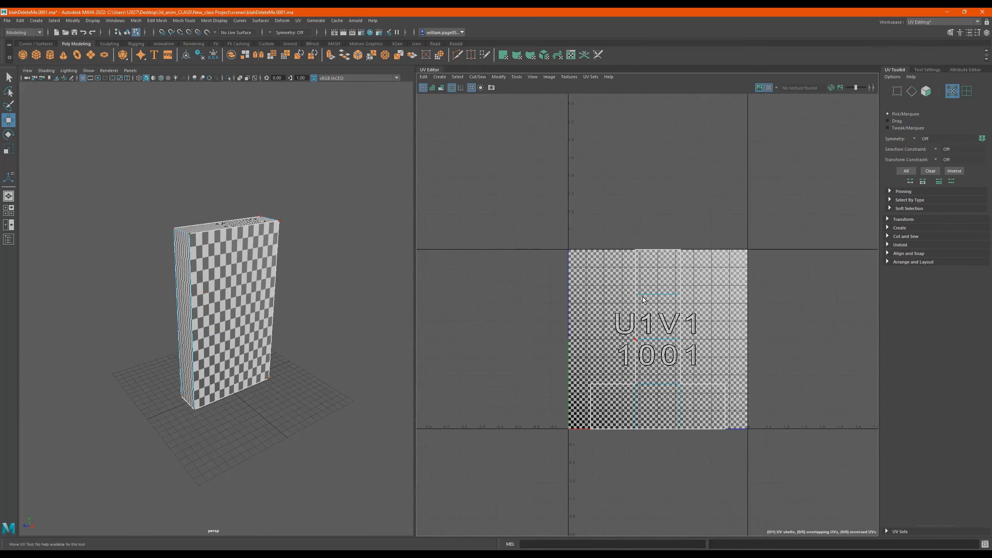
# Examine the stretched checker pattern on the slab's top face against the 1001 tile in the UV layout.
pyautogui.scroll(-6, 697, 324)
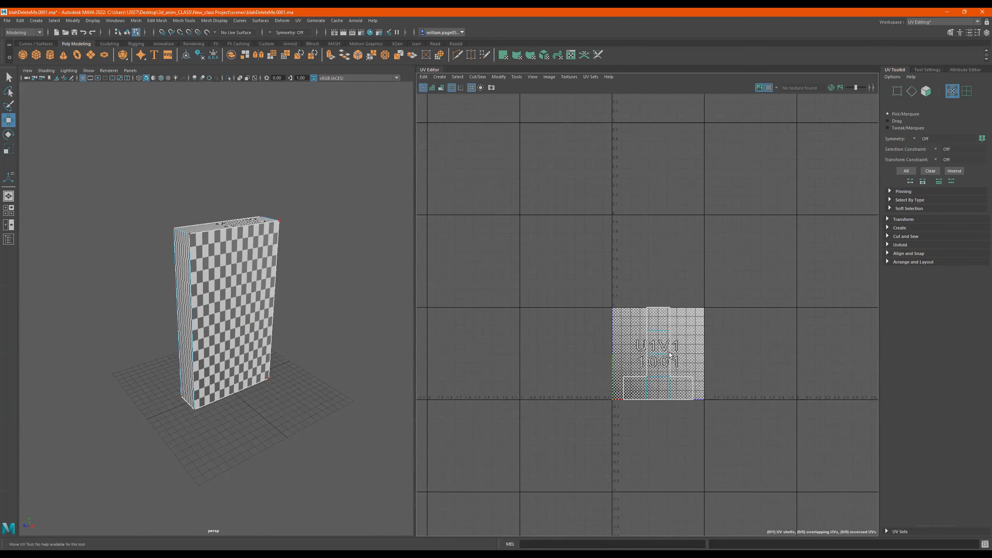
pyautogui.scroll(5, 678, 364)
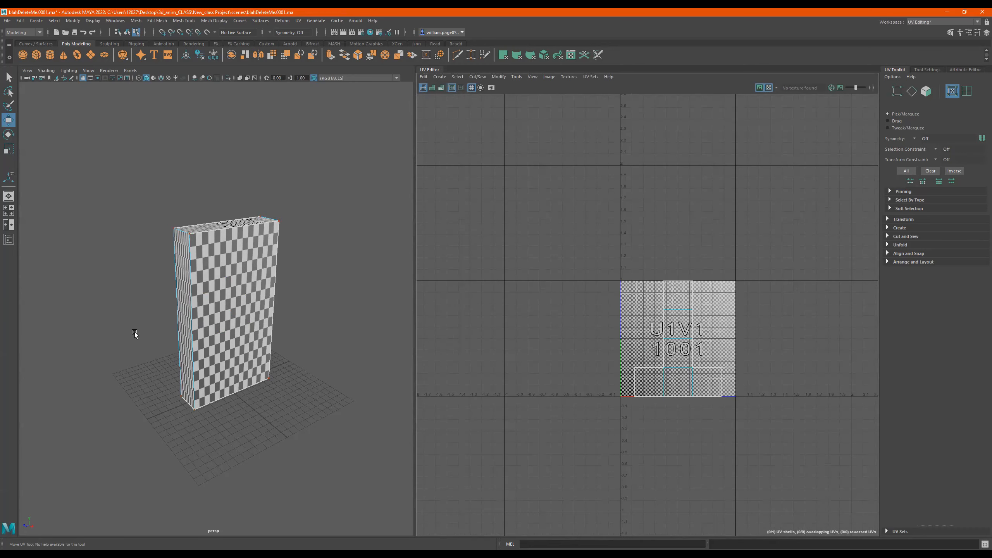
pyautogui.moveTo(205, 278)
pyautogui.keyDown('alt'); pyautogui.mouseDown()
pyautogui.moveTo(349, 285)
pyautogui.moveTo(240, 279)
pyautogui.moveTo(244, 323)
pyautogui.moveTo(166, 333)
pyautogui.moveTo(217, 285)
pyautogui.mouseUp(); pyautogui.keyUp('alt')
pyautogui.scroll(3, 241, 279)
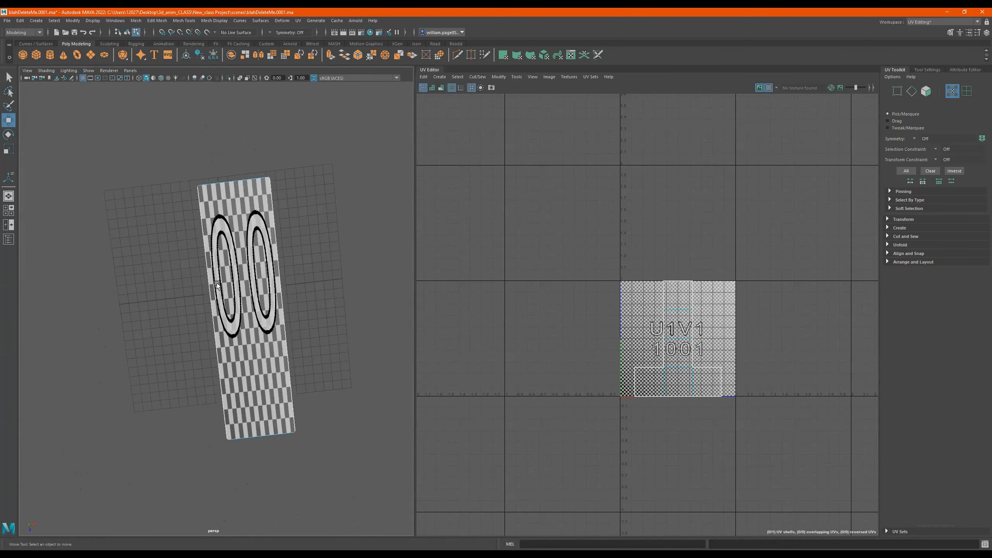
pyautogui.scroll(6, 677, 344)
pyautogui.scroll(-2, 645, 352)
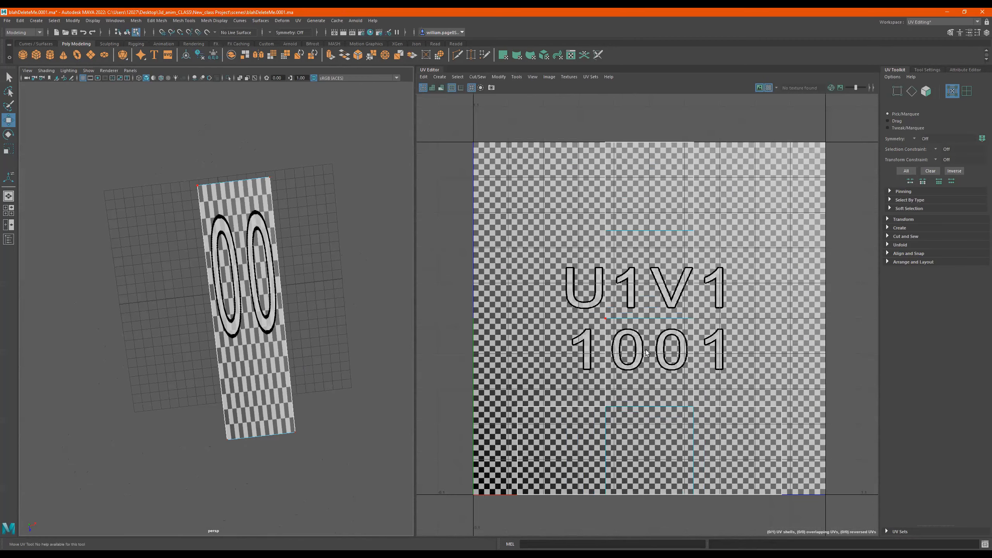
pyautogui.scroll(-2, 648, 351)
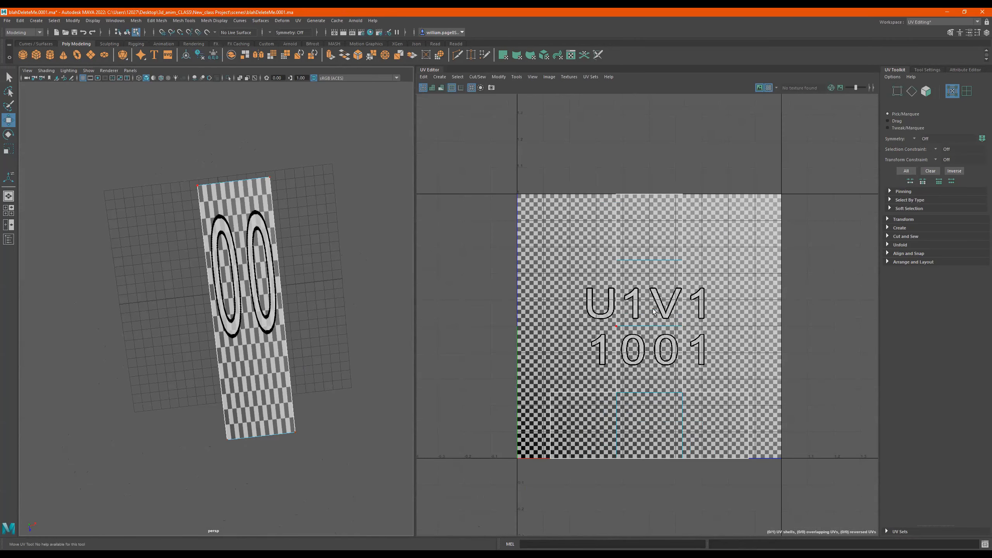
pyautogui.scroll(2, 648, 328)
pyautogui.scroll(-1, 663, 331)
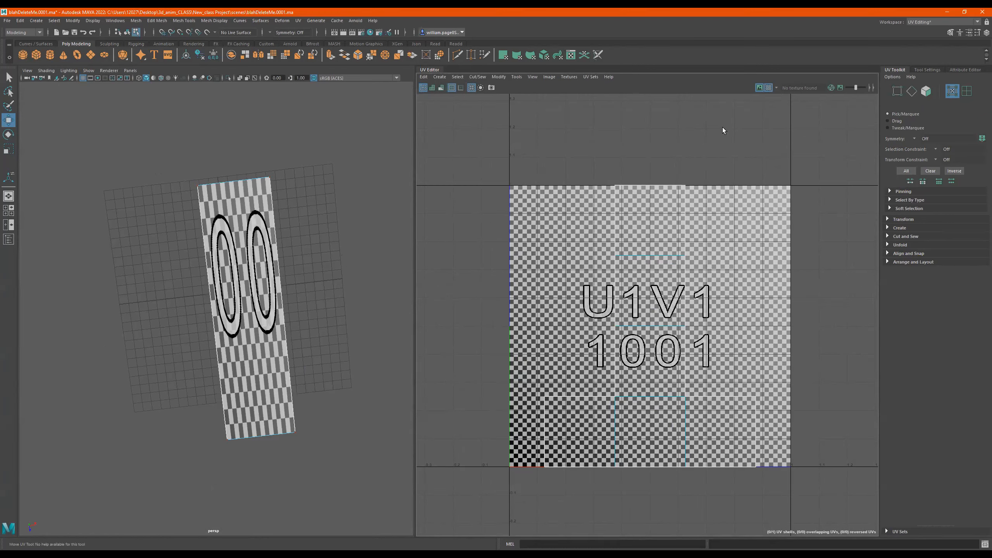
# Turn on the Dim option for the UV Editor's image, toggling it to compare the brightness and leaving it on.
pyautogui.click(544, 78)
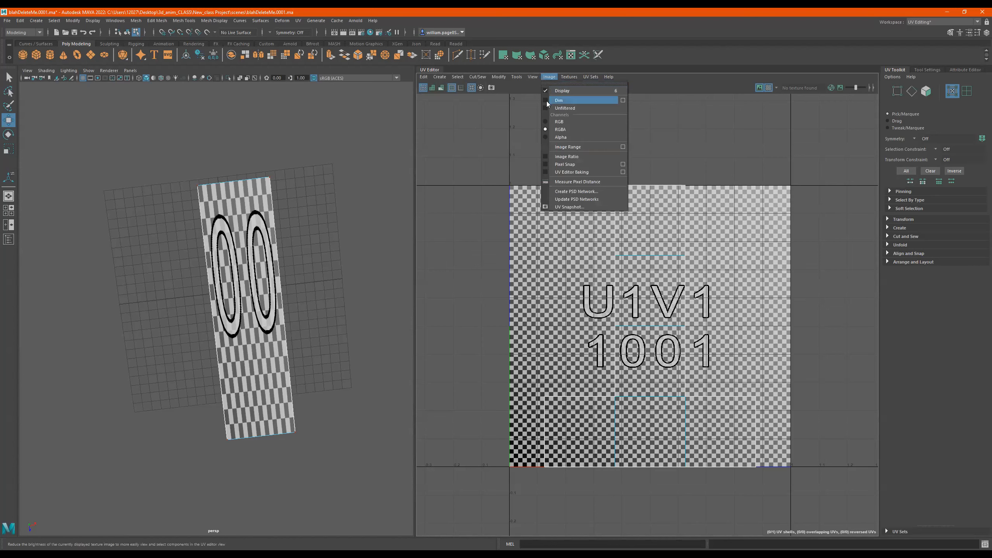
pyautogui.click(545, 101)
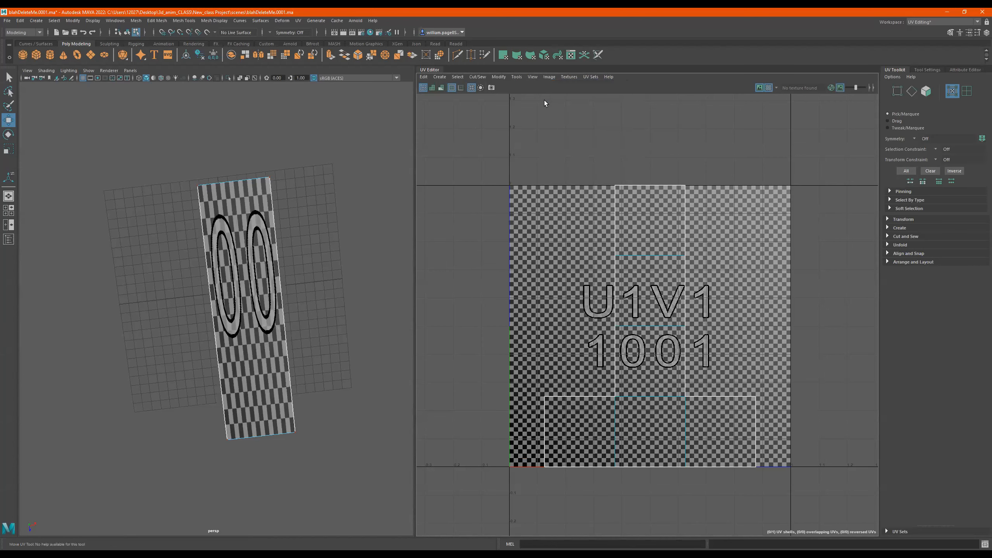
pyautogui.click(551, 77)
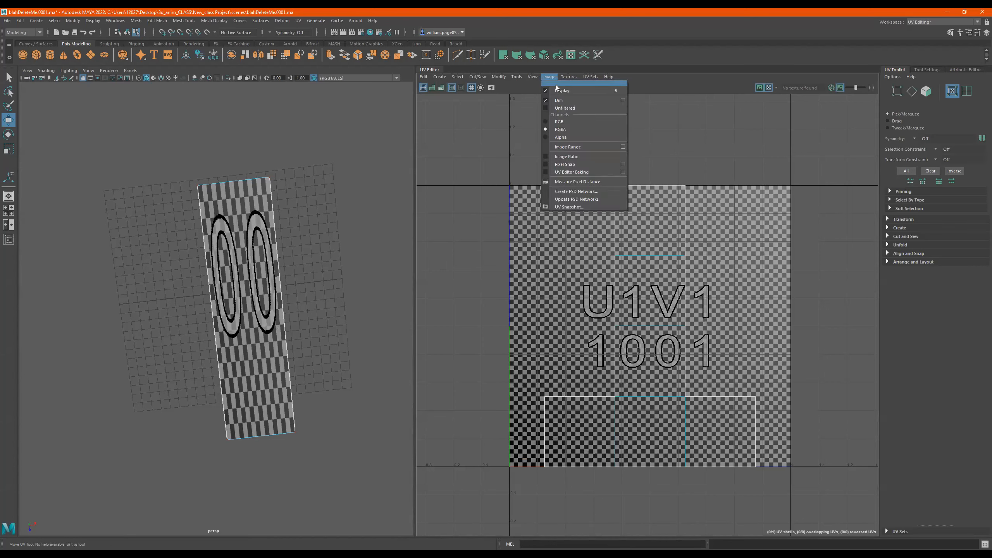
pyautogui.click(556, 82)
pyautogui.moveTo(597, 76); pyautogui.dragTo(672, 84)
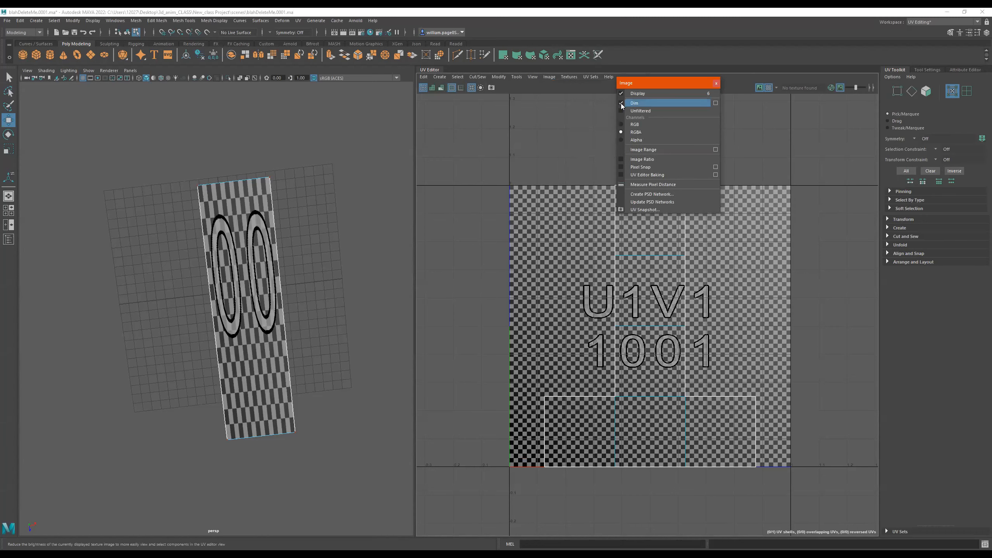
pyautogui.click(621, 103)
pyautogui.click(621, 102)
pyautogui.click(621, 103)
pyautogui.click(621, 103)
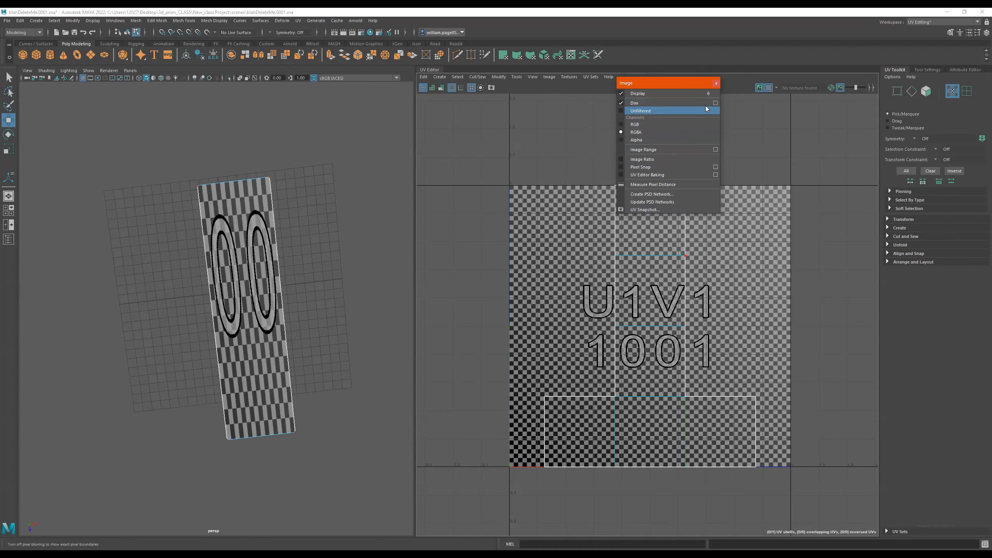
pyautogui.click(716, 84)
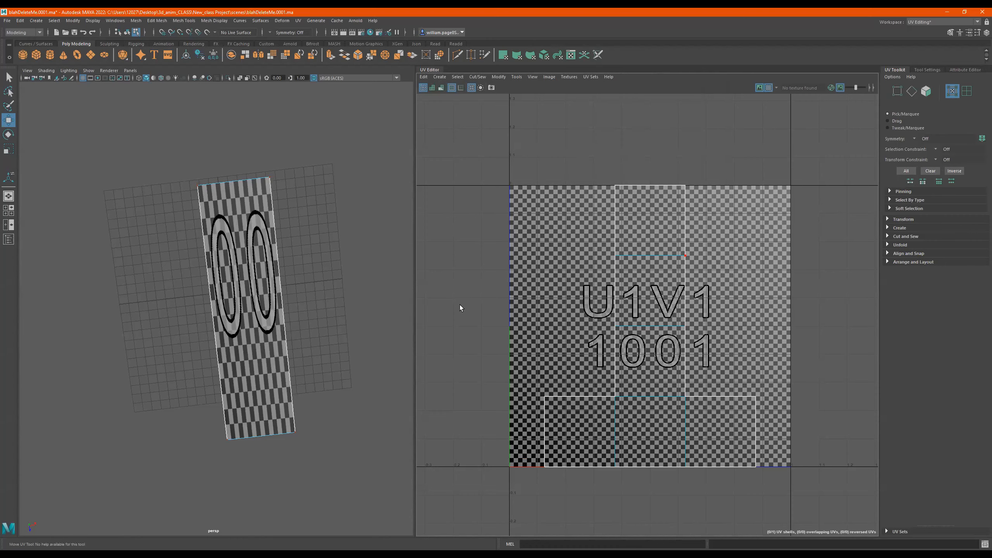
# Select the slab's top face in the UV layout and examine how the adjoining side face maps below it.
pyautogui.keyDown('alt'); pyautogui.moveTo(299, 289); pyautogui.dragTo(217, 233); pyautogui.keyUp('alt')
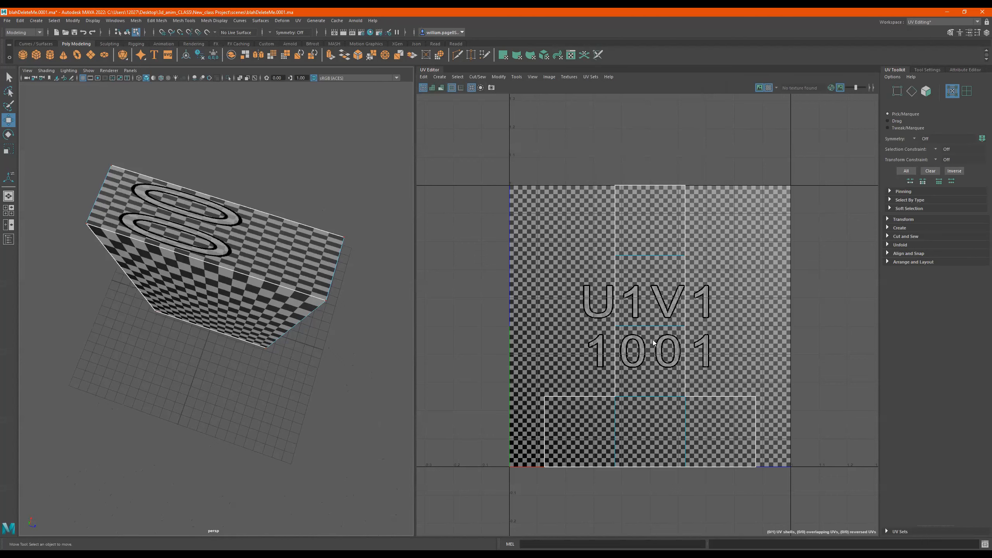
pyautogui.click(650, 364)
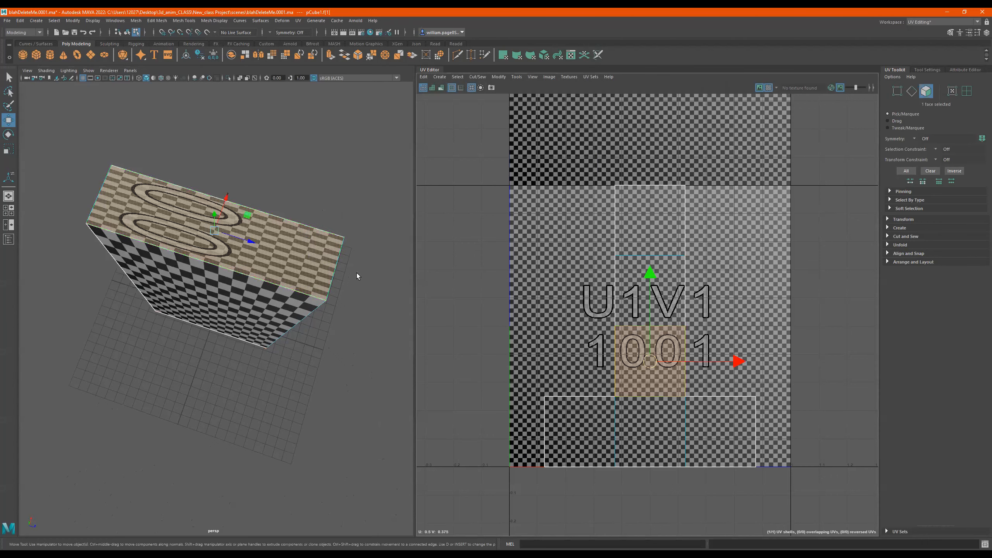
pyautogui.keyDown('alt'); pyautogui.moveTo(352, 268); pyautogui.dragTo(279, 238); pyautogui.keyUp('alt')
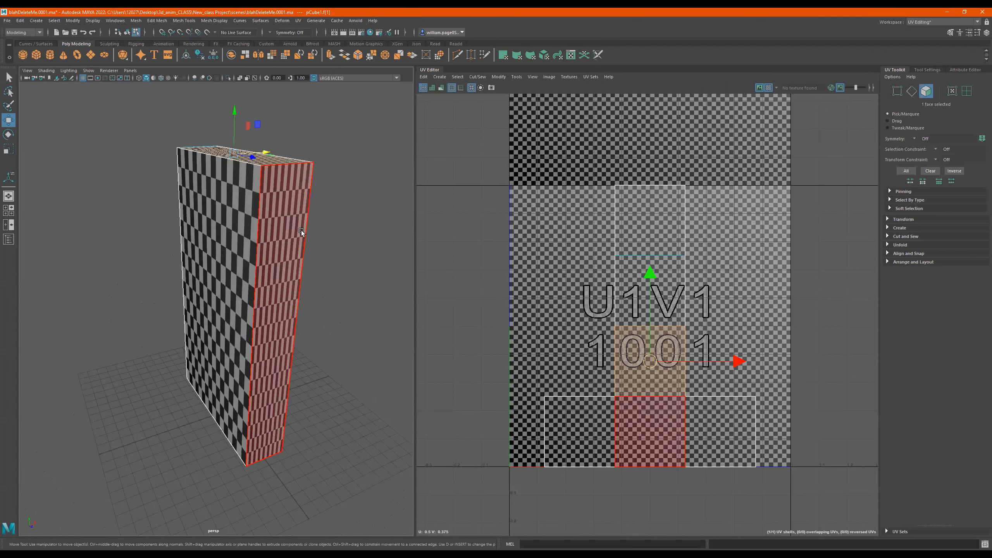
# Compare the checker squares and digits on the slab's top face with the matching square in the UV layout.
pyautogui.keyDown('alt'); pyautogui.moveTo(262, 238); pyautogui.dragTo(254, 259); pyautogui.keyUp('alt')
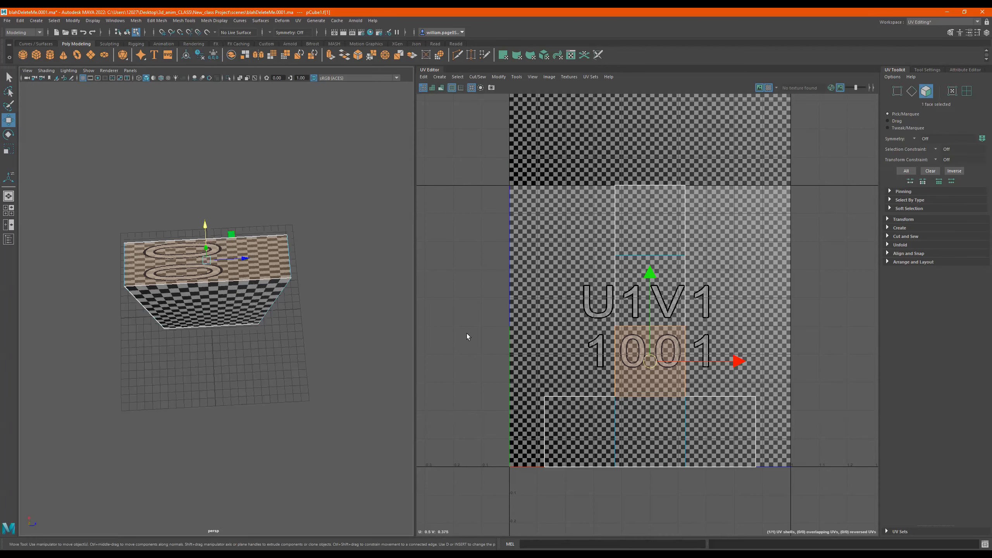
pyautogui.scroll(3, 673, 356)
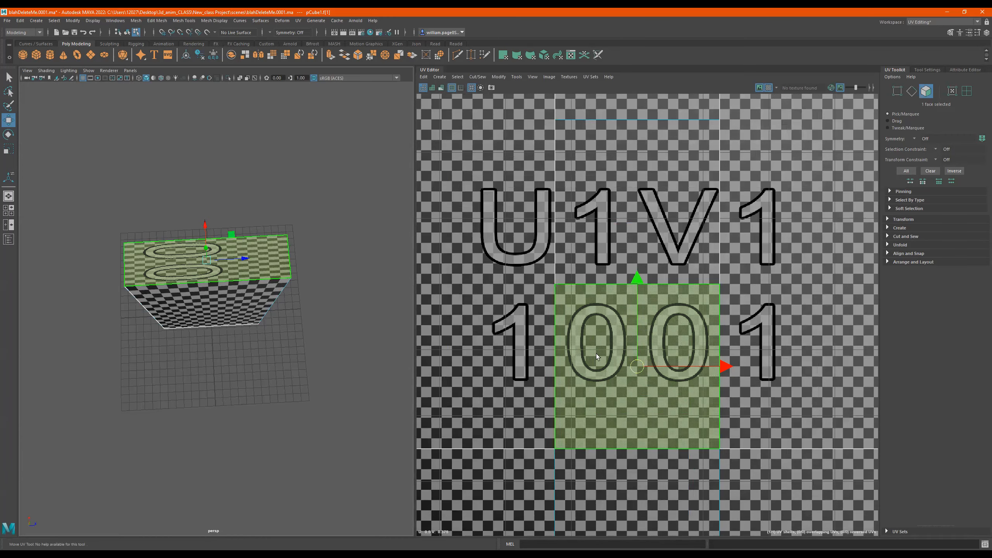
pyautogui.scroll(5, 490, 399)
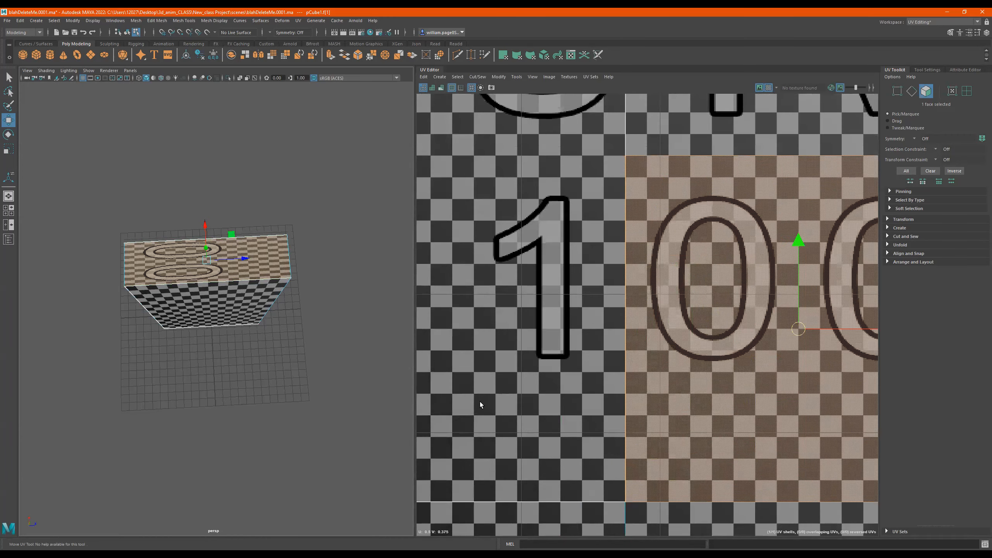
pyautogui.keyDown('alt'); pyautogui.moveTo(286, 290); pyautogui.dragTo(221, 279); pyautogui.keyUp('alt')
pyautogui.scroll(-5, 220, 279)
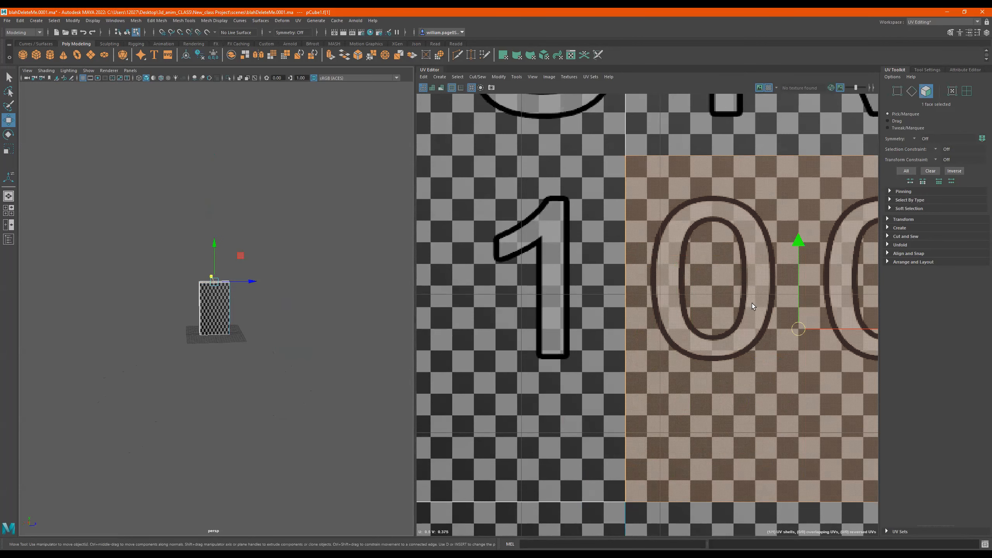
pyautogui.scroll(-8, 747, 303)
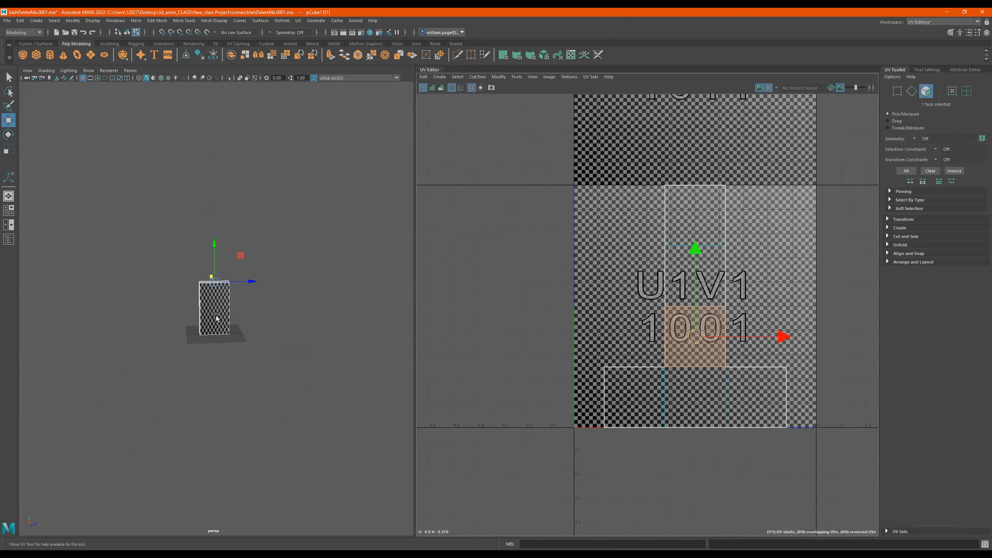
pyautogui.scroll(5, 265, 317)
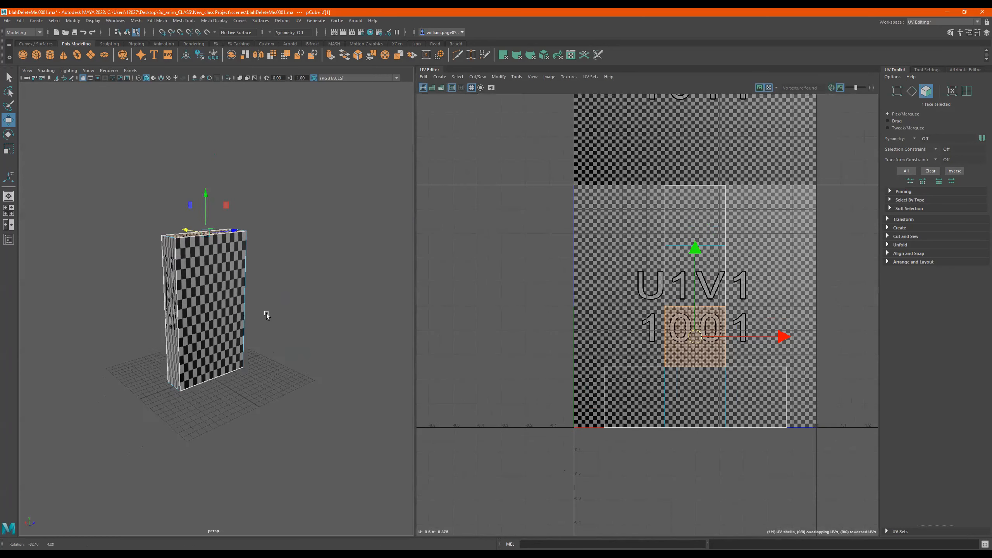
# Select the slab's broad front face and examine where it lies in the UV layout.
pyautogui.click(197, 271)
pyautogui.keyDown('alt'); pyautogui.moveTo(322, 304); pyautogui.dragTo(242, 289); pyautogui.keyUp('alt')
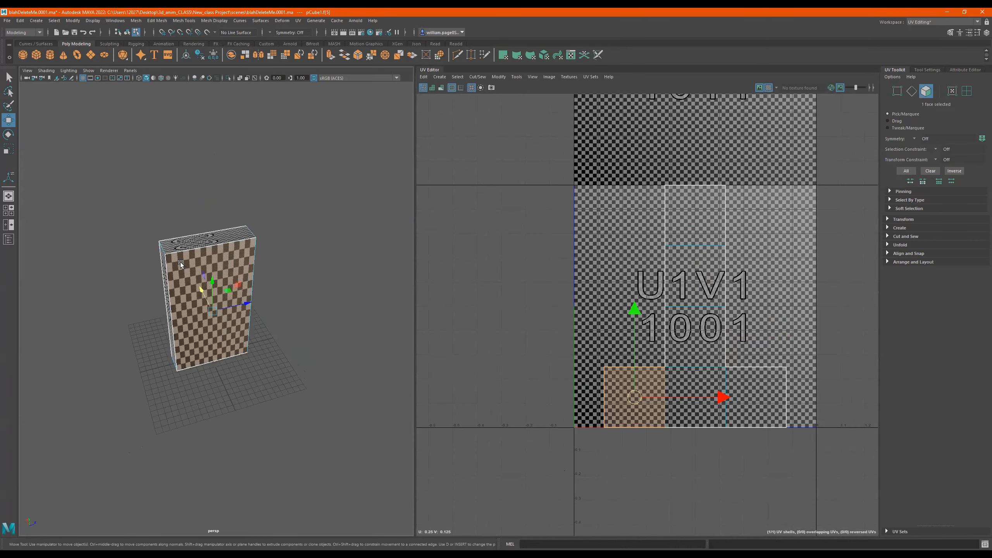
pyautogui.keyDown('alt'); pyautogui.moveTo(314, 190); pyautogui.dragTo(346, 180); pyautogui.keyUp('alt')
# Select the slab as a whole object, float the UV commands in their own window, and apply Automatic UV mapping.
pyautogui.moveTo(263, 289); pyautogui.dragTo(294, 260, button='right')
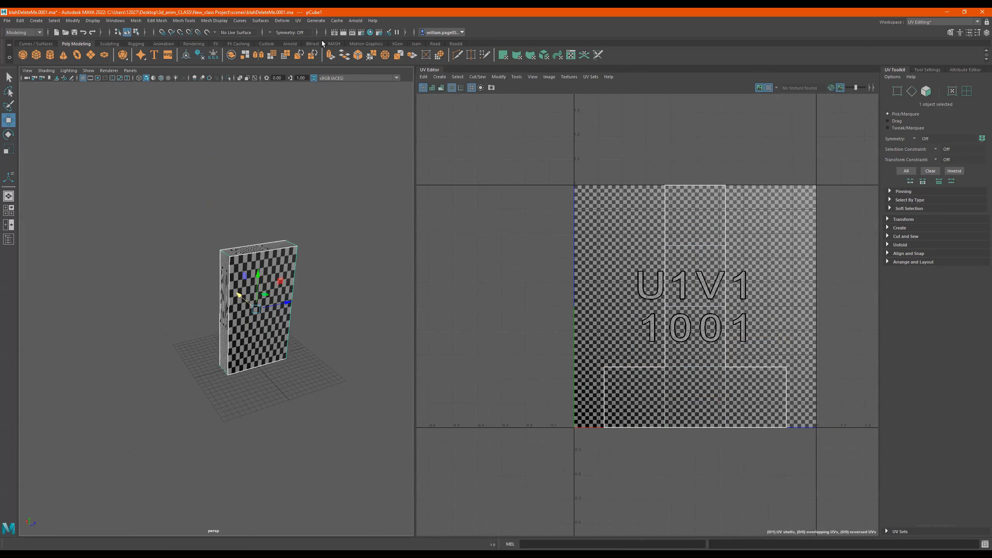
pyautogui.click(299, 20)
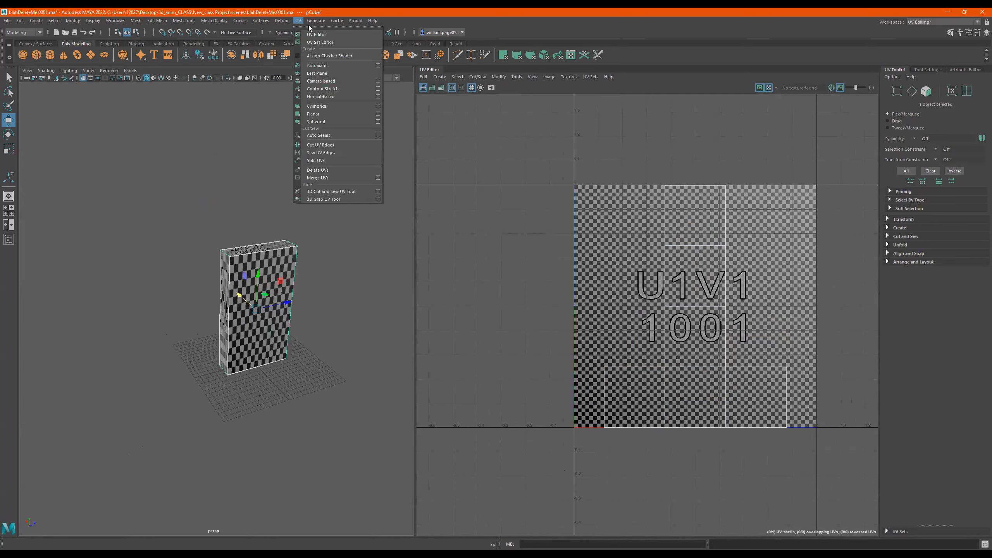
pyautogui.click(309, 26)
pyautogui.moveTo(328, 22); pyautogui.dragTo(451, 137)
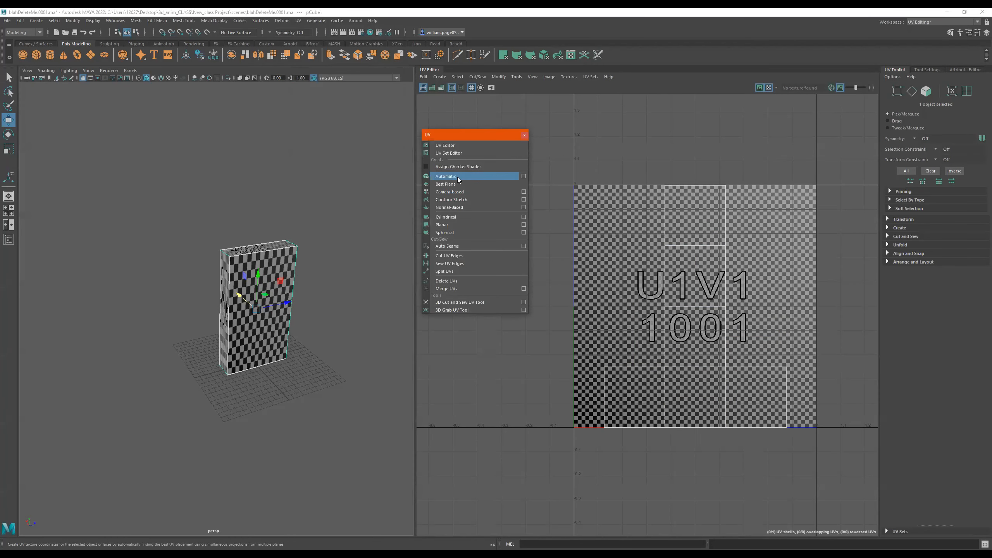
pyautogui.click(459, 177)
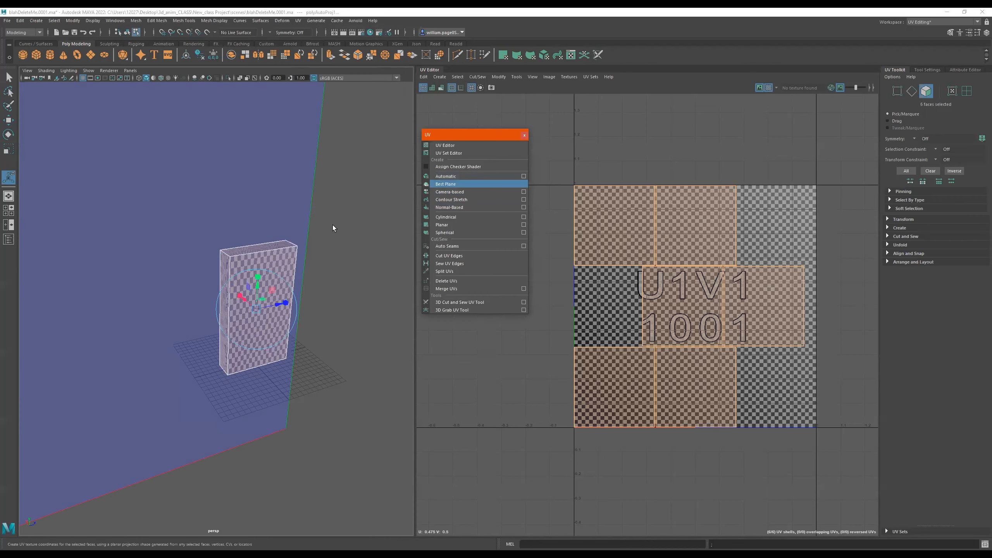
# Examine the slab from the sides, top and front against the automatic projection planes and the new UV shells.
pyautogui.keyDown('alt'); pyautogui.moveTo(250, 271); pyautogui.dragTo(250, 315); pyautogui.keyUp('alt')
pyautogui.keyDown('alt'); pyautogui.moveTo(268, 312); pyautogui.dragTo(604, 305, button='right'); pyautogui.keyUp('alt')
pyautogui.keyDown('alt'); pyautogui.moveTo(348, 311); pyautogui.dragTo(284, 237, button='right'); pyautogui.keyUp('alt')
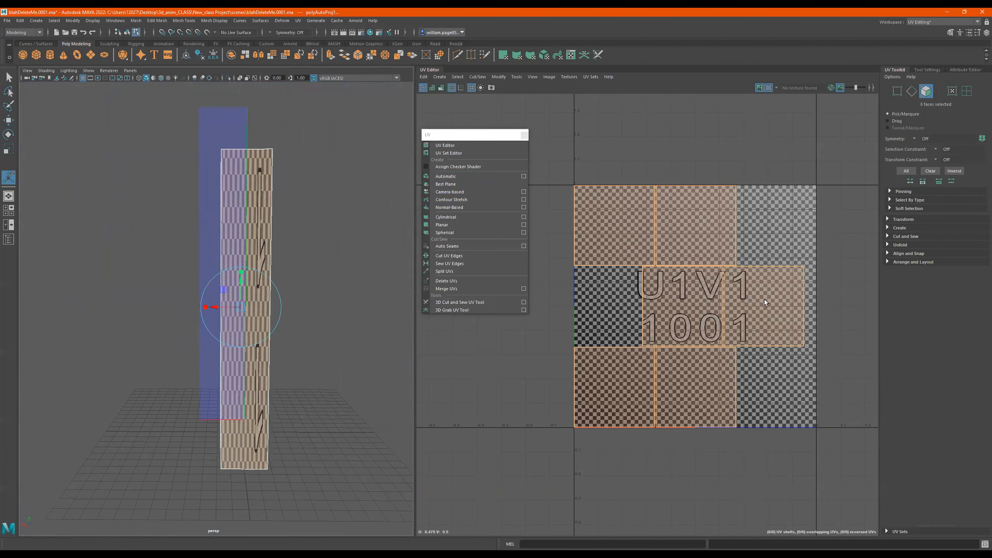
pyautogui.keyDown('alt'); pyautogui.moveTo(313, 246); pyautogui.dragTo(156, 281, button='right'); pyautogui.keyUp('alt')
pyautogui.keyDown('alt'); pyautogui.moveTo(127, 288); pyautogui.dragTo(250, 309); pyautogui.keyUp('alt')
pyautogui.keyDown('alt'); pyautogui.moveTo(254, 307); pyautogui.dragTo(324, 297, button='right'); pyautogui.keyUp('alt')
pyautogui.keyDown('alt'); pyautogui.moveTo(324, 297); pyautogui.dragTo(213, 303); pyautogui.keyUp('alt')
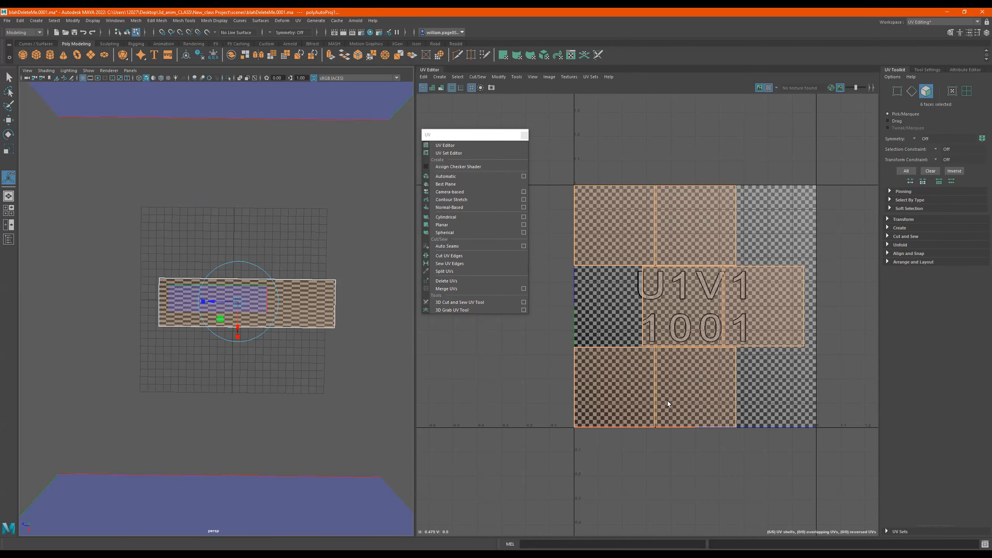
pyautogui.keyDown('alt'); pyautogui.moveTo(277, 352); pyautogui.dragTo(379, 346); pyautogui.keyUp('alt')
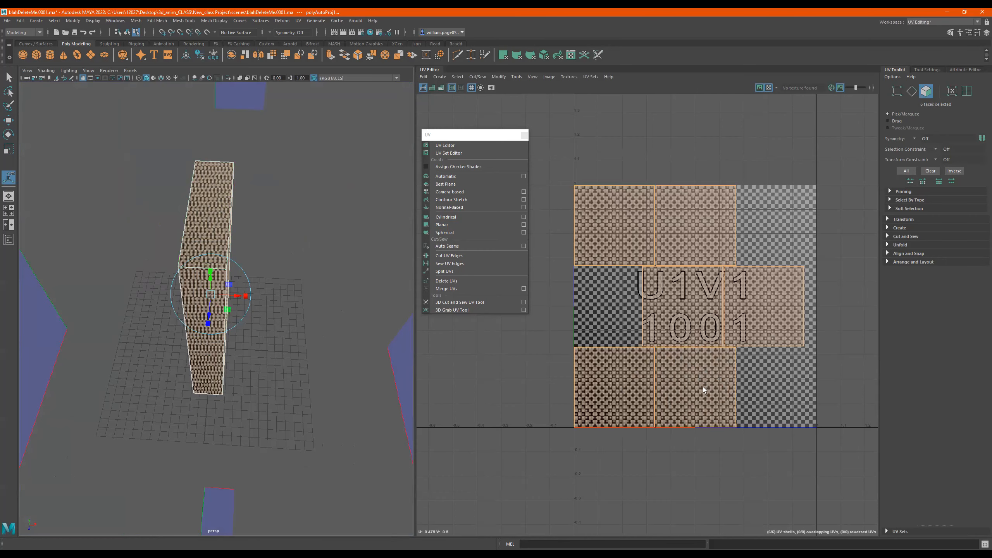
pyautogui.keyDown('alt'); pyautogui.moveTo(290, 316); pyautogui.dragTo(258, 289); pyautogui.keyUp('alt')
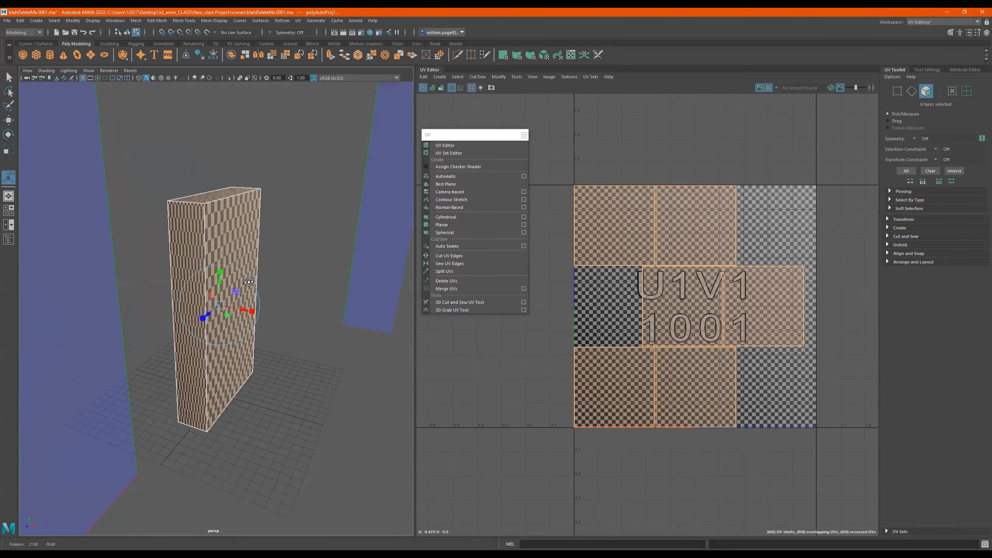
pyautogui.keyDown('alt'); pyautogui.moveTo(256, 296); pyautogui.dragTo(43, 298, button='right'); pyautogui.keyUp('alt')
pyautogui.keyDown('alt'); pyautogui.moveTo(219, 297); pyautogui.dragTo(238, 325); pyautogui.keyUp('alt')
pyautogui.keyDown('alt'); pyautogui.moveTo(202, 307); pyautogui.dragTo(309, 291, button='right'); pyautogui.keyUp('alt')
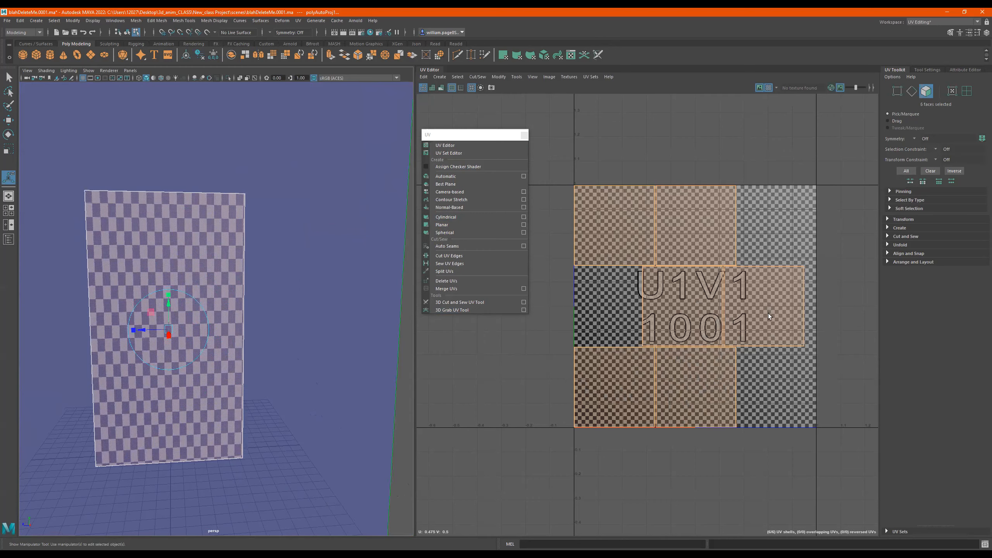
# Select one broad face of the slab and examine how it maps to its separate UV shell.
pyautogui.keyDown('alt'); pyautogui.moveTo(192, 278); pyautogui.dragTo(250, 273); pyautogui.keyUp('alt')
pyautogui.click(195, 293)
pyautogui.keyDown('alt'); pyautogui.moveTo(275, 295); pyautogui.dragTo(192, 285); pyautogui.keyUp('alt')
pyautogui.keyDown('alt'); pyautogui.moveTo(303, 286); pyautogui.dragTo(286, 286, button='middle'); pyautogui.keyUp('alt')
pyautogui.keyDown('alt'); pyautogui.moveTo(287, 286); pyautogui.dragTo(310, 279); pyautogui.keyUp('alt')
pyautogui.keyDown('alt'); pyautogui.moveTo(289, 307); pyautogui.dragTo(236, 308, button='right'); pyautogui.keyUp('alt')
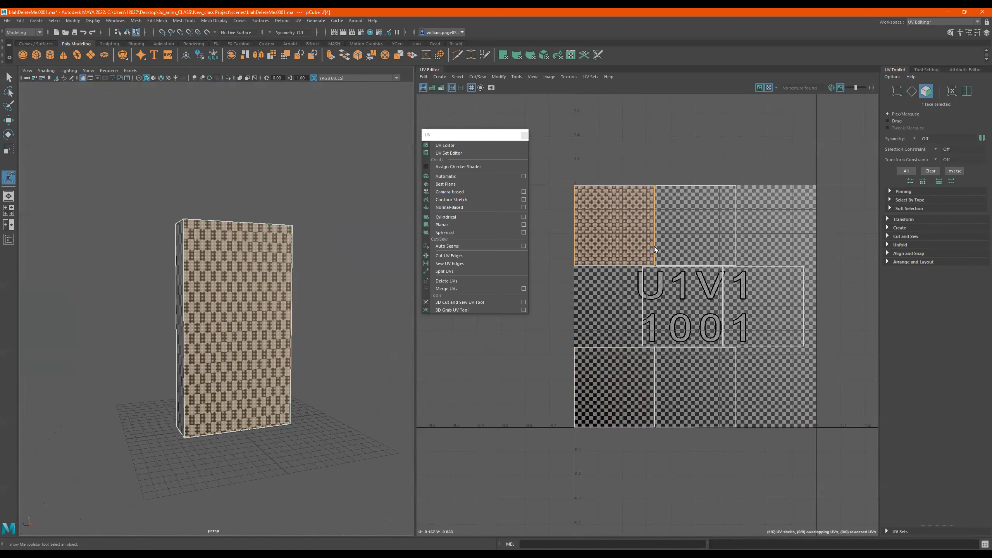
# Try scaling the selected broad face's UV shell narrower horizontally, and undo the scaling.
pyautogui.keyDown('alt'); pyautogui.moveTo(625, 236); pyautogui.dragTo(624, 260, button='middle'); pyautogui.keyUp('alt')
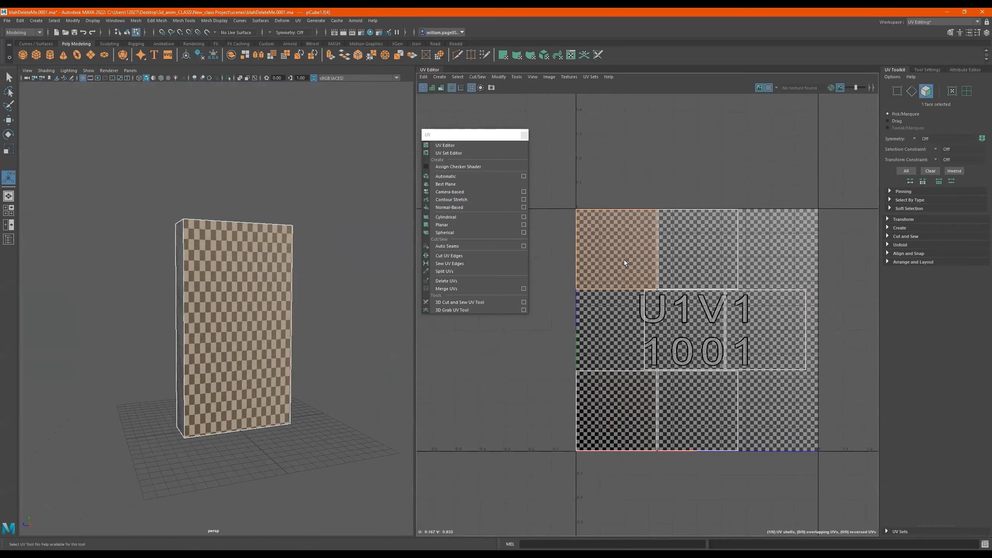
pyautogui.press('r')
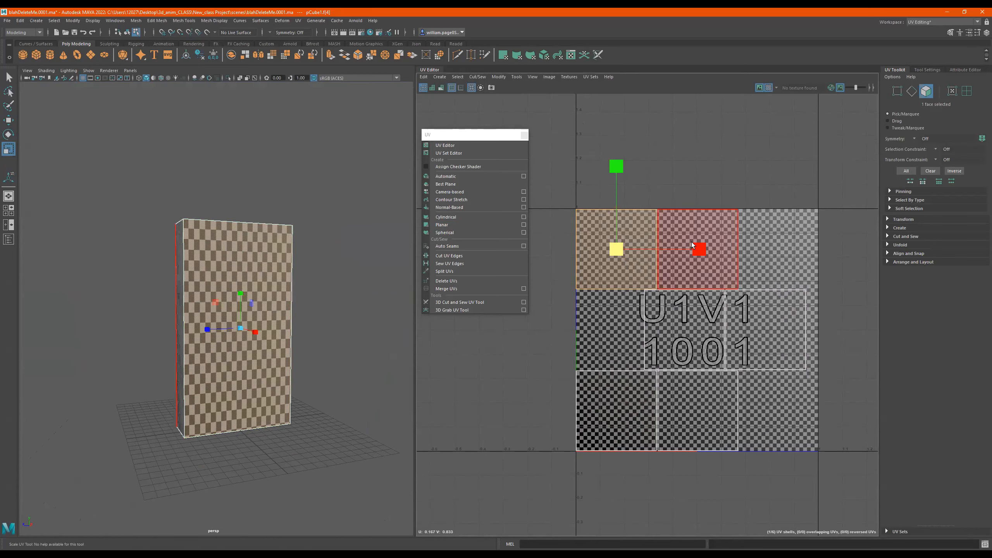
pyautogui.moveTo(694, 249); pyautogui.dragTo(664, 250)
pyautogui.hotkey('ctrl', 'z')
# Compare the face's checker rectangles up close with the layout, try narrowing its UV shell again, and undo it.
pyautogui.keyDown('alt'); pyautogui.moveTo(274, 234); pyautogui.dragTo(235, 230); pyautogui.keyUp('alt')
pyautogui.scroll(5, 234, 230)
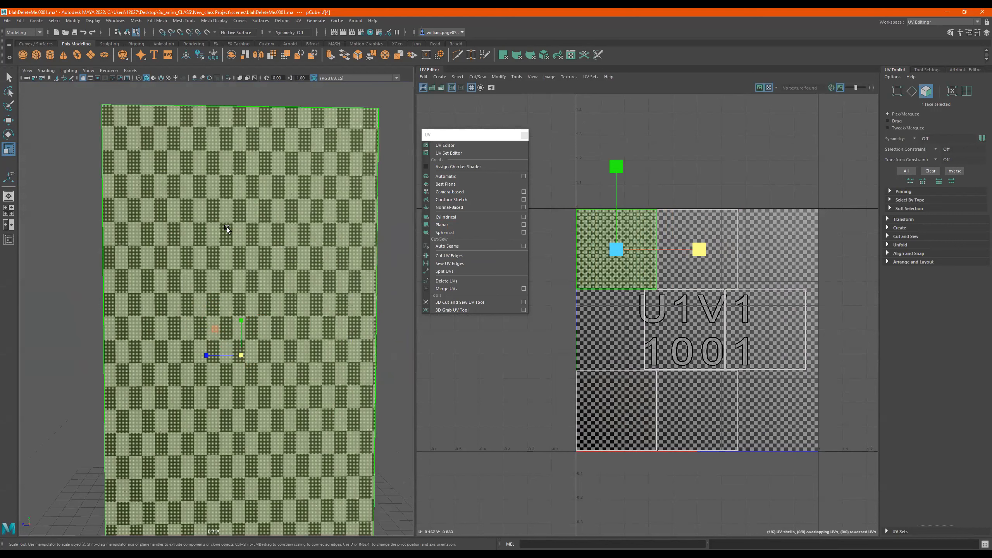
pyautogui.scroll(3, 609, 250)
pyautogui.scroll(2, 614, 253)
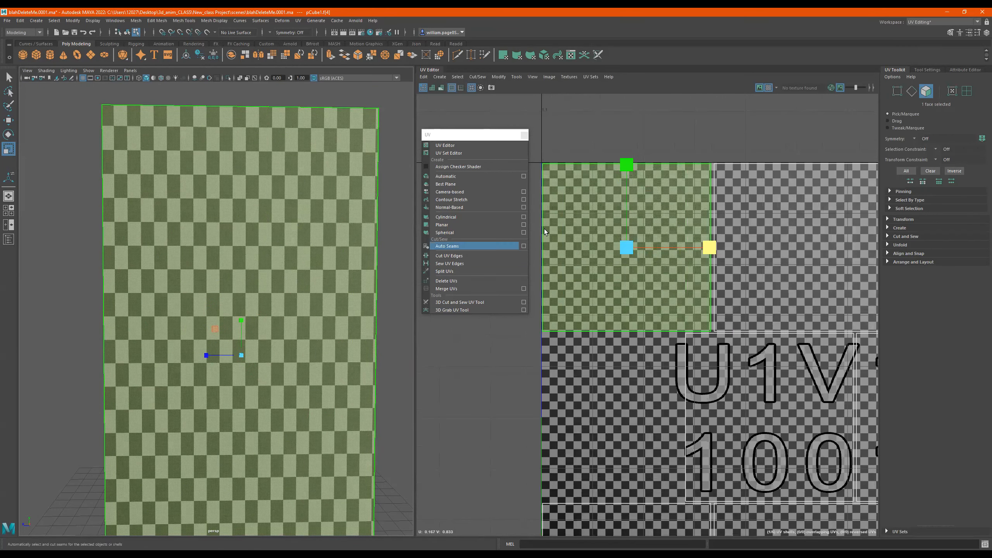
pyautogui.moveTo(710, 248); pyautogui.dragTo(669, 254)
pyautogui.scroll(-5, 234, 266)
pyautogui.keyDown('alt'); pyautogui.moveTo(234, 266); pyautogui.dragTo(250, 274); pyautogui.keyUp('alt')
pyautogui.hotkey('ctrl', 'z')
# Move the UV shell in the middle of tile 1001 up into tile 1011.
pyautogui.scroll(-4, 664, 313)
pyautogui.press('w')
pyautogui.doubleClick(633, 309)
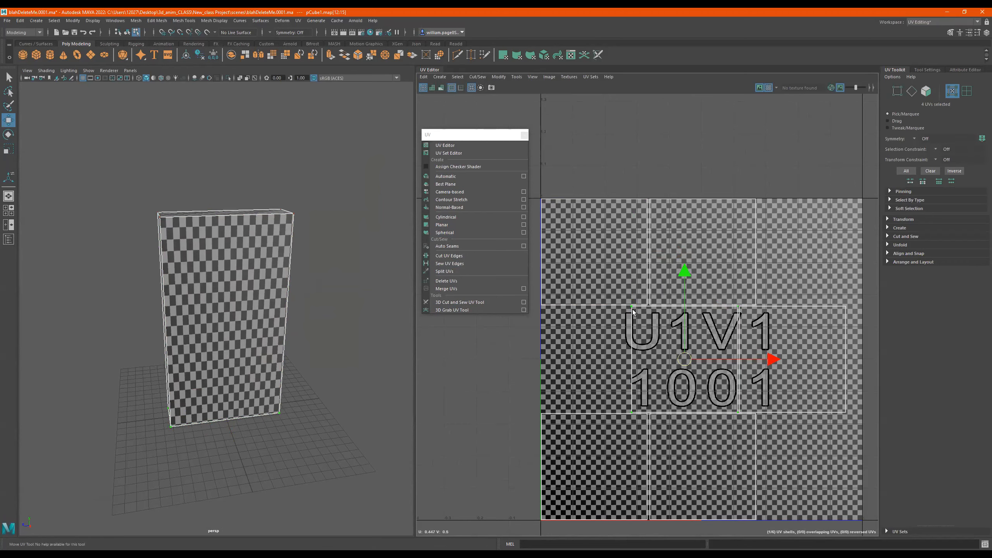
pyautogui.scroll(-3, 704, 363)
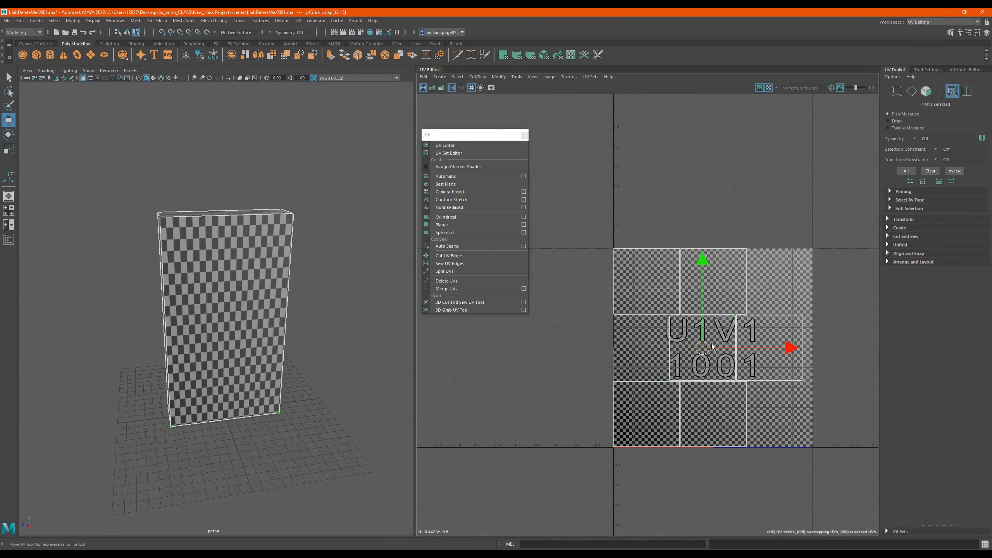
pyautogui.moveTo(699, 352); pyautogui.dragTo(702, 197)
# Move the upper-left UV shell onto the U1V1 1001 lettering, and shift it slightly left so it covers U1 and 10.
pyautogui.scroll(3, 653, 330)
pyautogui.doubleClick(647, 270)
pyautogui.moveTo(644, 263); pyautogui.dragTo(722, 359)
pyautogui.keyDown('alt'); pyautogui.moveTo(352, 340); pyautogui.dragTo(329, 325); pyautogui.keyUp('alt')
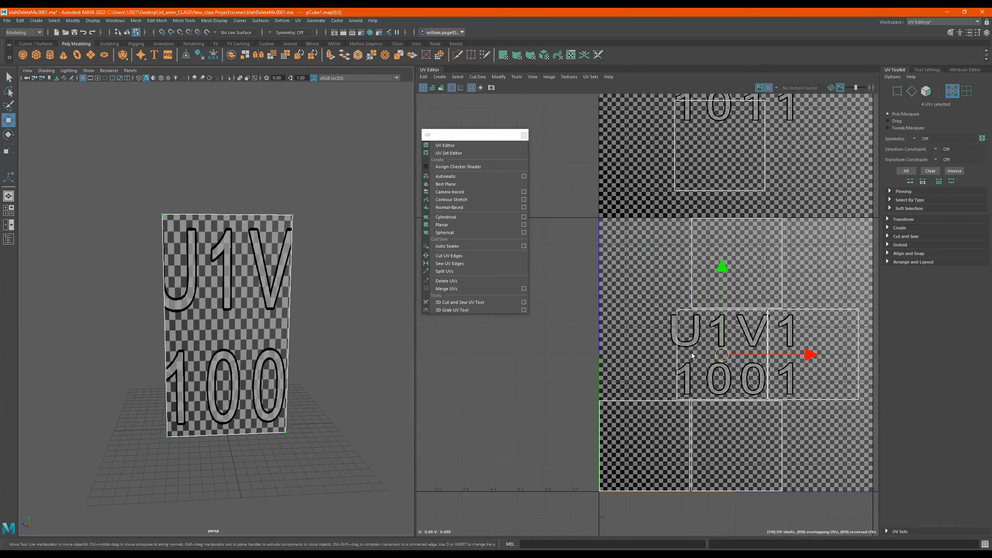
pyautogui.moveTo(724, 355); pyautogui.dragTo(692, 347)
pyautogui.moveTo(702, 349)
pyautogui.mouseDown()
pyautogui.moveTo(742, 349)
pyautogui.moveTo(692, 350)
pyautogui.mouseUp()
# Try stretching the moved shell vertically with the Scale tool, and undo the scaling.
pyautogui.press('r')
pyautogui.keyDown('alt'); pyautogui.moveTo(235, 305); pyautogui.dragTo(266, 306); pyautogui.keyUp('alt')
pyautogui.moveTo(691, 267); pyautogui.dragTo(691, 238)
pyautogui.hotkey('ctrl', 'z')
pyautogui.hotkey('ctrl', 'z')
# Move the shell slightly up and left, against the left edge of tile 1001.
pyautogui.keyDown('alt'); pyautogui.moveTo(261, 289); pyautogui.dragTo(305, 295); pyautogui.keyUp('alt')
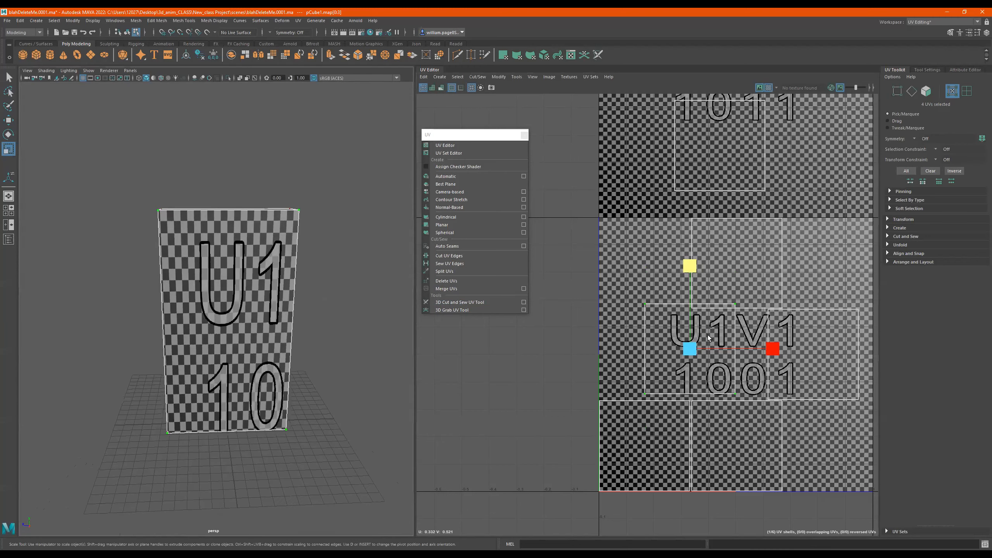
pyautogui.press('w')
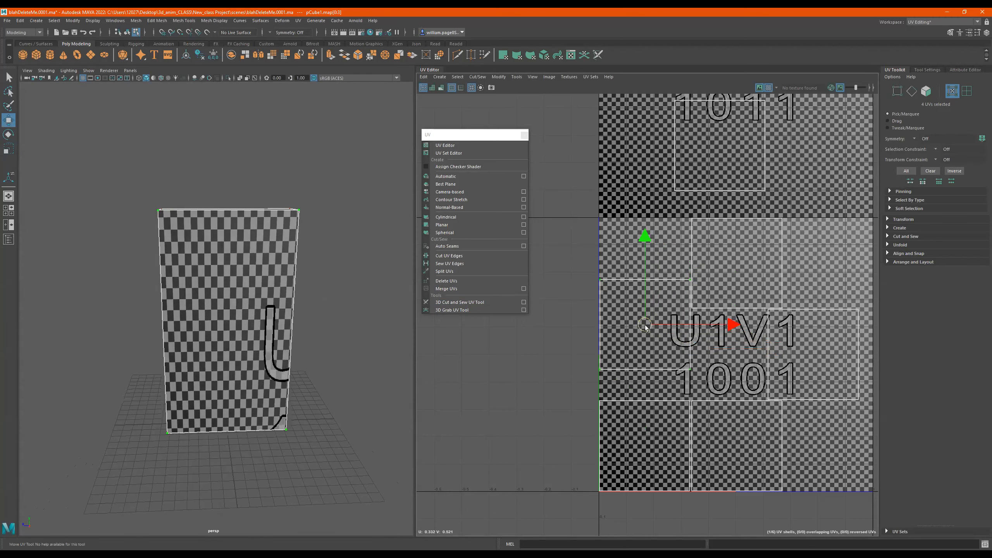
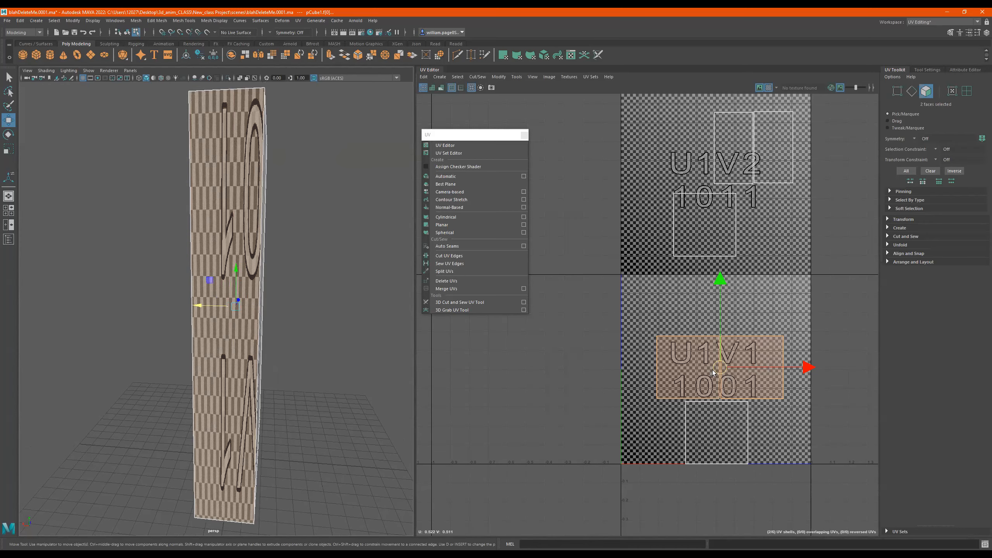
# Shift the two side-by-side shells slightly left over the U1V1 lettering, and rotate the right-hand shell's UVs half a turn.
pyautogui.moveTo(756, 366); pyautogui.dragTo(742, 357)
pyautogui.click(741, 357)
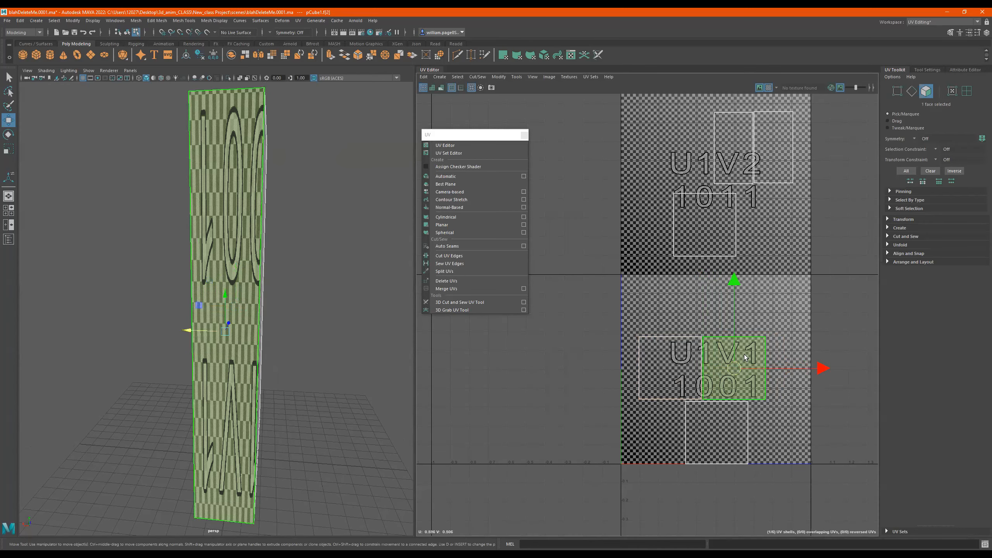
pyautogui.moveTo(748, 357); pyautogui.dragTo(792, 353, button='right')
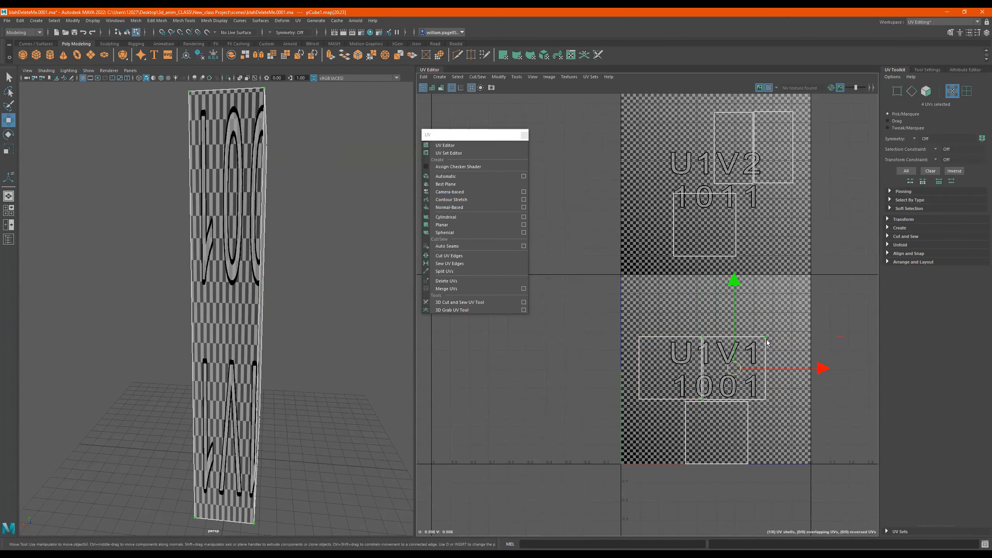
pyautogui.press('e')
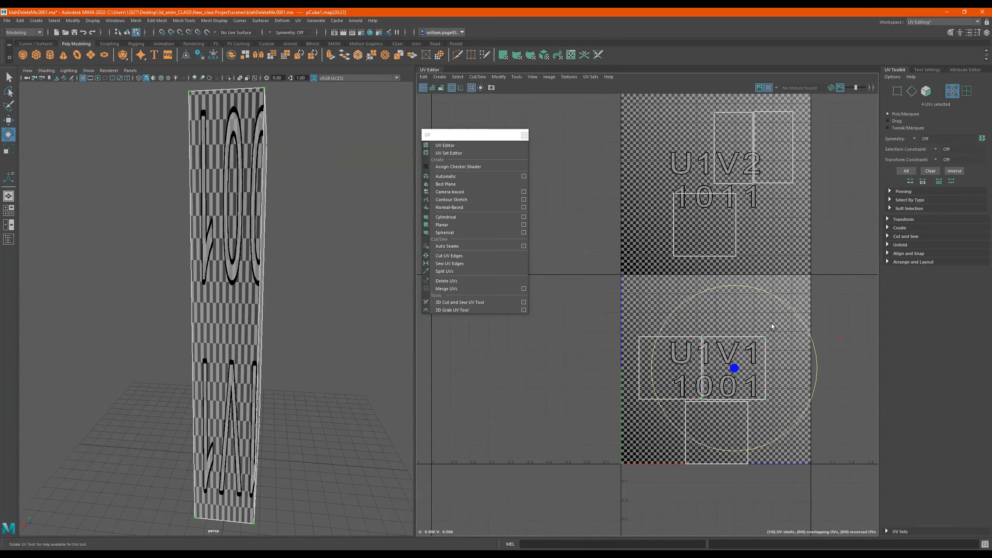
pyautogui.moveTo(784, 303); pyautogui.dragTo(711, 376)
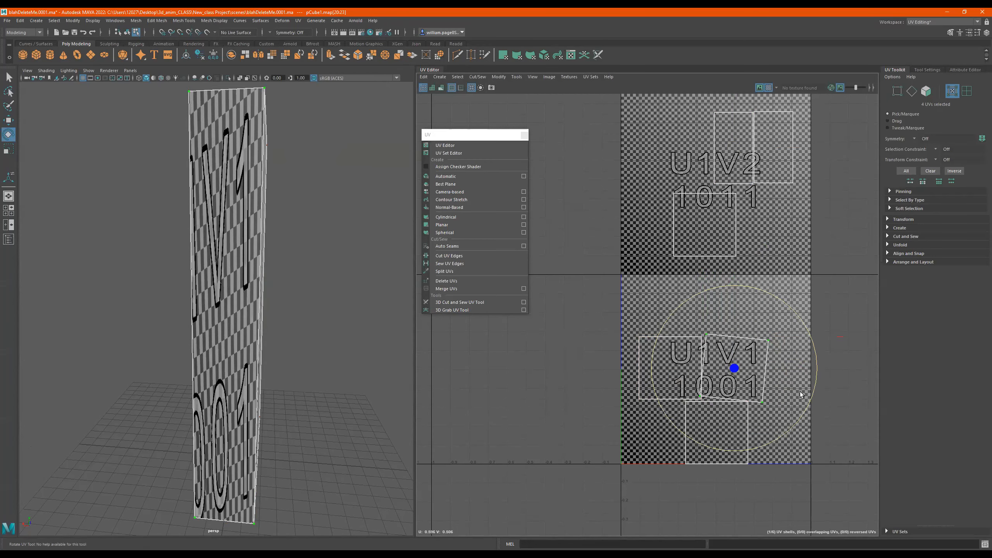
pyautogui.moveTo(742, 286)
pyautogui.mouseDown()
pyautogui.moveTo(785, 437)
pyautogui.moveTo(742, 456)
pyautogui.moveTo(652, 445)
pyautogui.mouseUp()
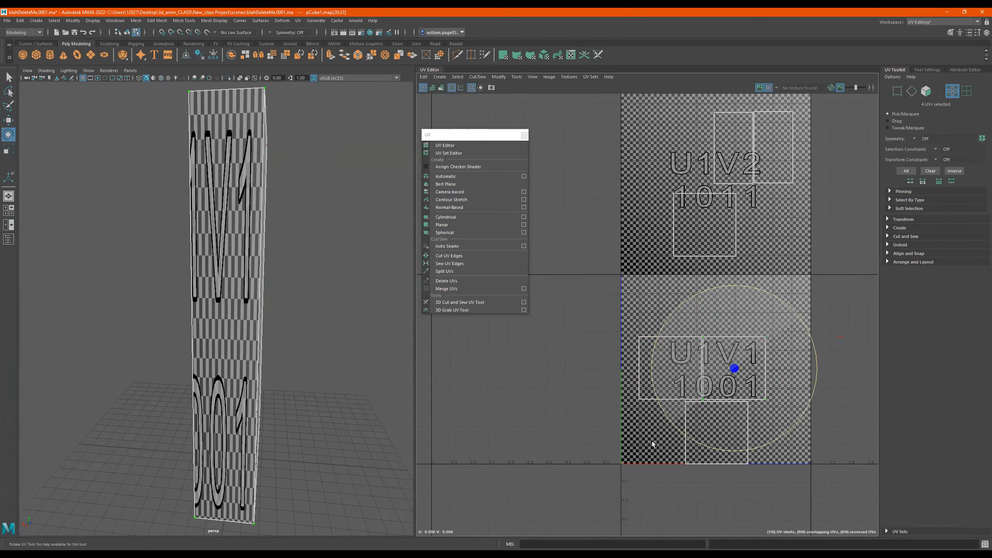
# Select both side-by-side shells on the U1V1 tile and scale them horizontally into narrow strips so the slab's side checks look square.
pyautogui.keyDown('alt'); pyautogui.moveTo(216, 279); pyautogui.dragTo(384, 282); pyautogui.keyUp('alt')
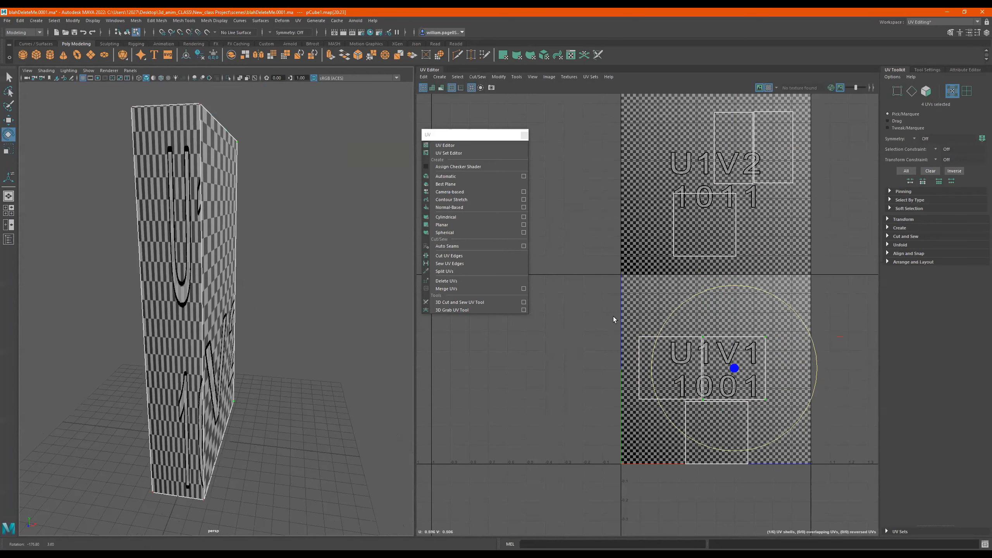
pyautogui.scroll(2, 699, 343)
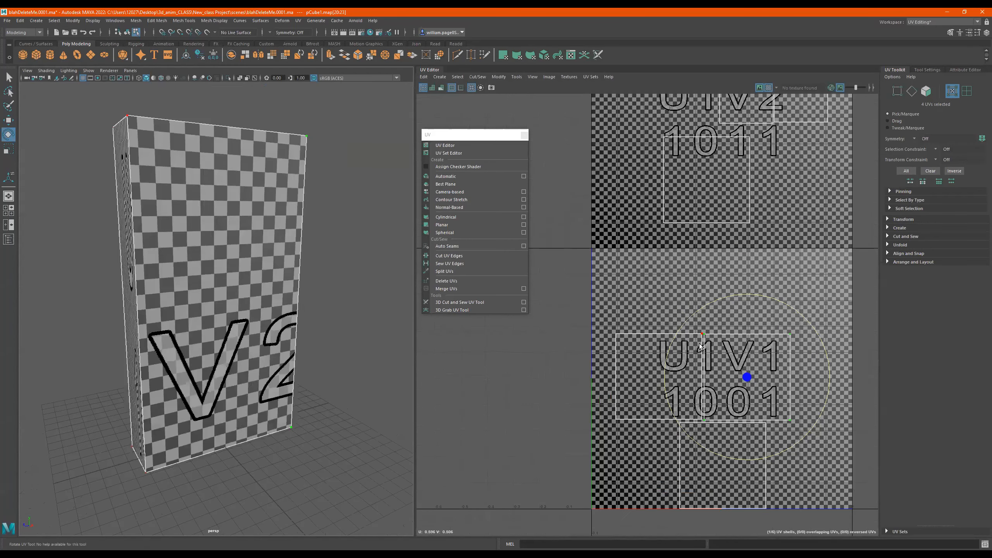
pyautogui.keyDown('shift'); pyautogui.click(624, 336); pyautogui.keyUp('shift')
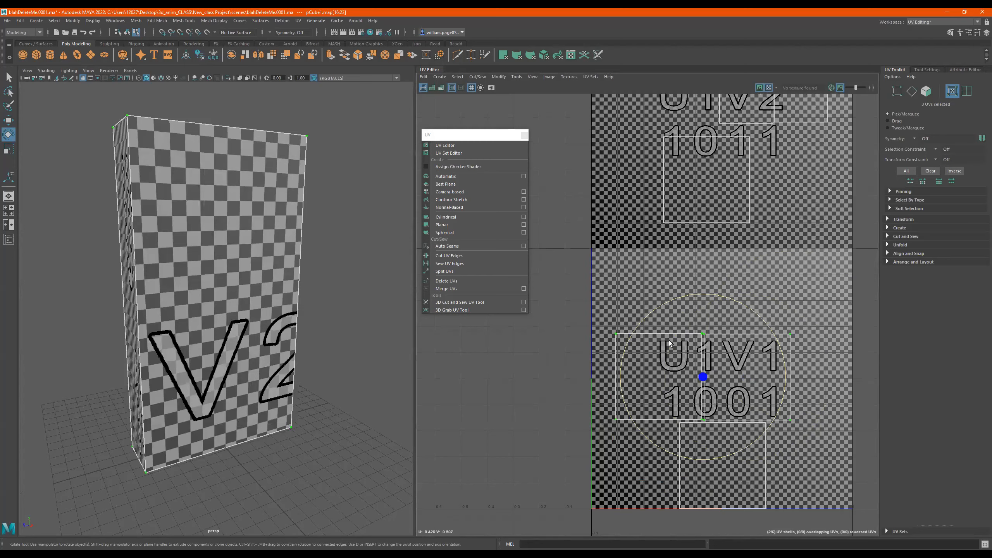
pyautogui.press('r')
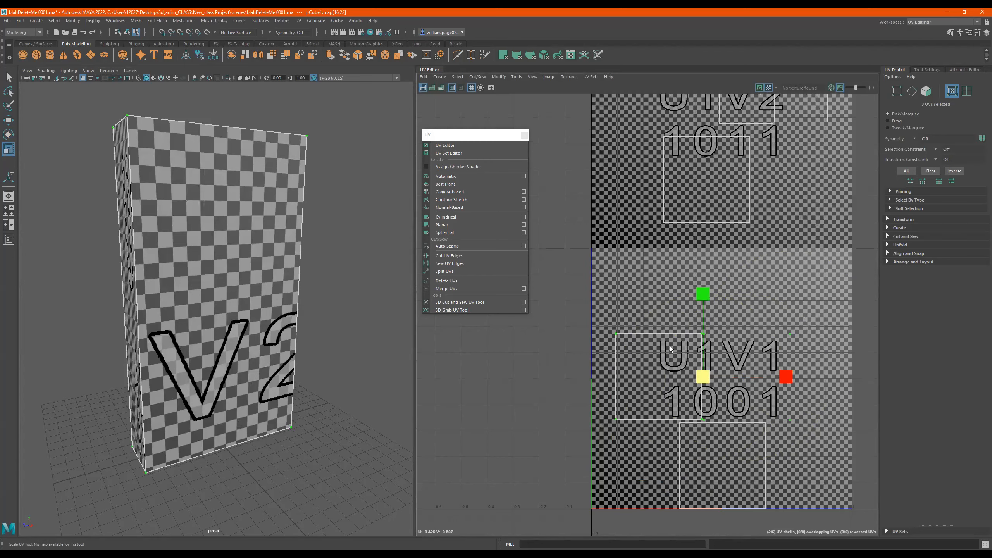
pyautogui.keyDown('alt'); pyautogui.moveTo(312, 339); pyautogui.dragTo(298, 318); pyautogui.keyUp('alt')
pyautogui.moveTo(787, 376); pyautogui.dragTo(717, 382)
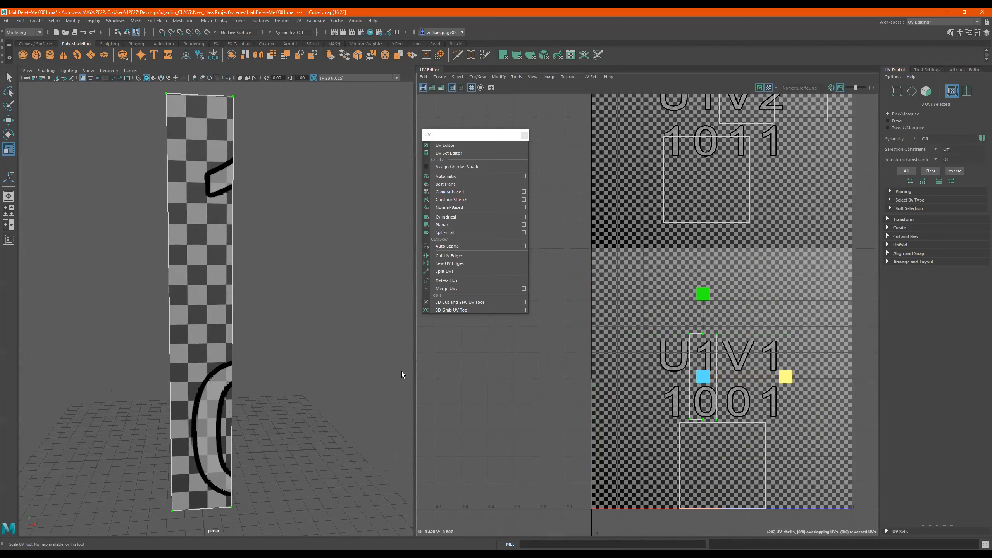
pyautogui.keyDown('alt'); pyautogui.moveTo(318, 335); pyautogui.dragTo(334, 336); pyautogui.keyUp('alt')
# Move the pair of narrow shells from the U1V1 tile up into the U1V2 tile, just left of the two large shells.
pyautogui.press('w')
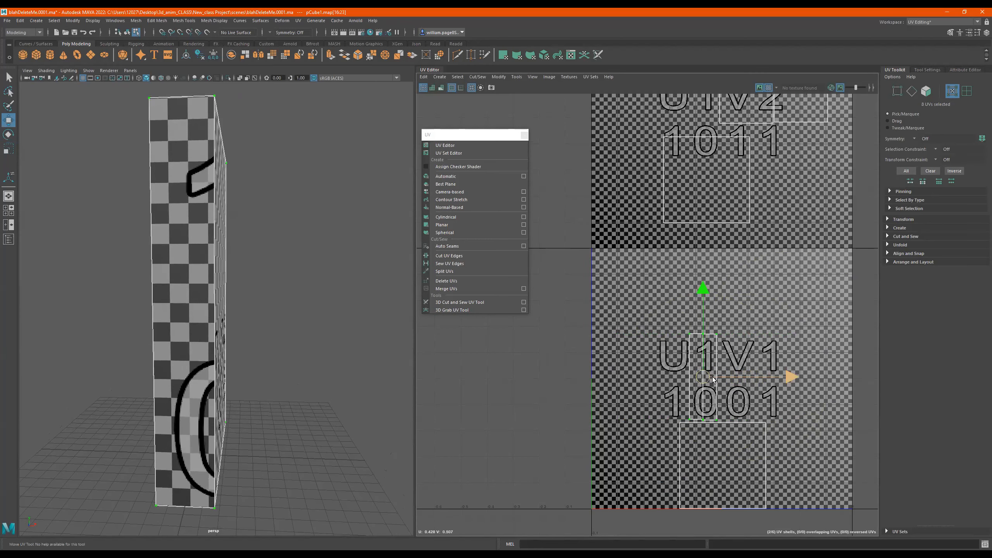
pyautogui.moveTo(702, 379)
pyautogui.mouseDown()
pyautogui.moveTo(714, 381)
pyautogui.moveTo(673, 388)
pyautogui.moveTo(715, 387)
pyautogui.mouseUp()
pyautogui.scroll(-2, 183, 314)
pyautogui.keyDown('alt'); pyautogui.moveTo(184, 314); pyautogui.dragTo(390, 332); pyautogui.keyUp('alt')
pyautogui.moveTo(713, 386)
pyautogui.mouseDown()
pyautogui.moveTo(689, 383)
pyautogui.moveTo(708, 384)
pyautogui.mouseUp()
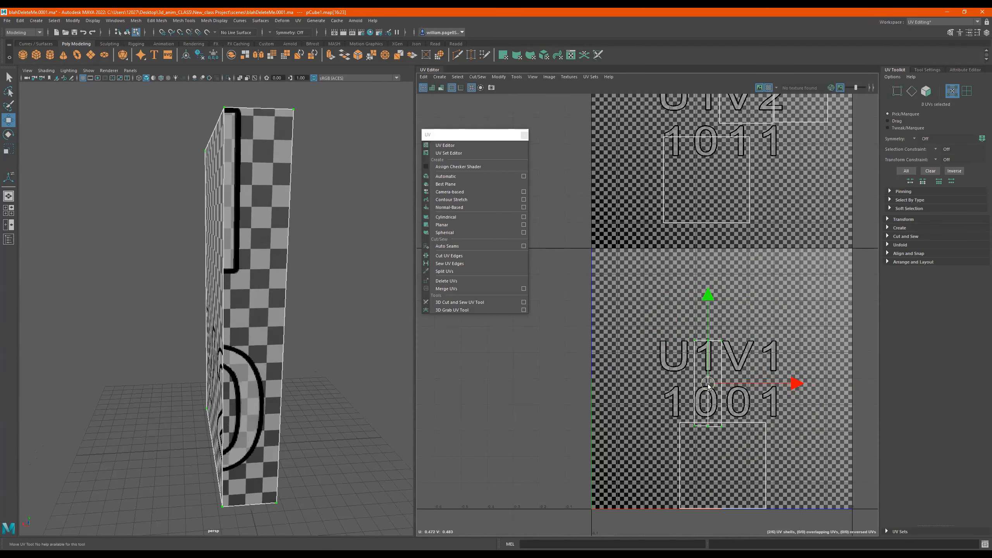
pyautogui.scroll(-2, 768, 385)
pyautogui.keyDown('alt'); pyautogui.moveTo(753, 366); pyautogui.dragTo(683, 413, button='middle'); pyautogui.keyUp('alt')
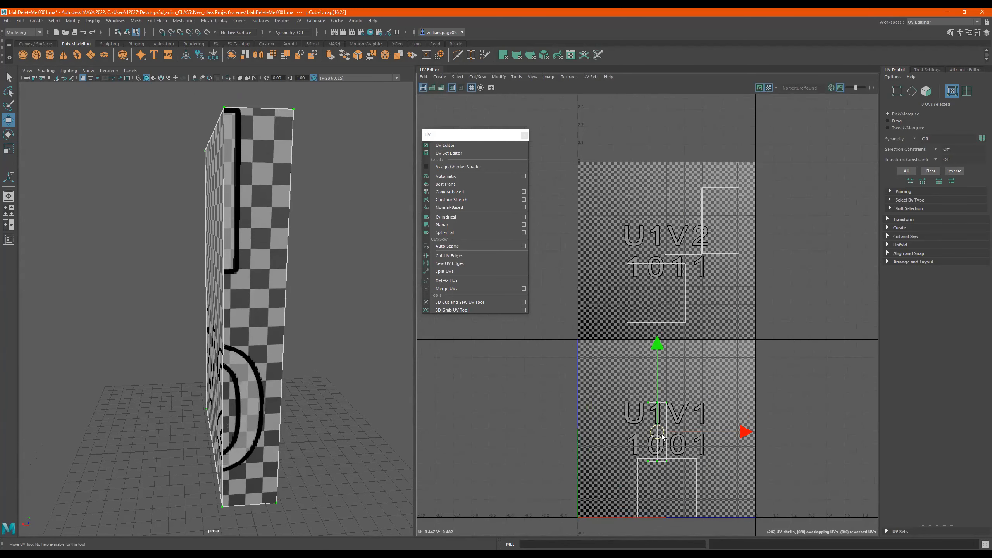
pyautogui.moveTo(697, 413); pyautogui.dragTo(650, 227)
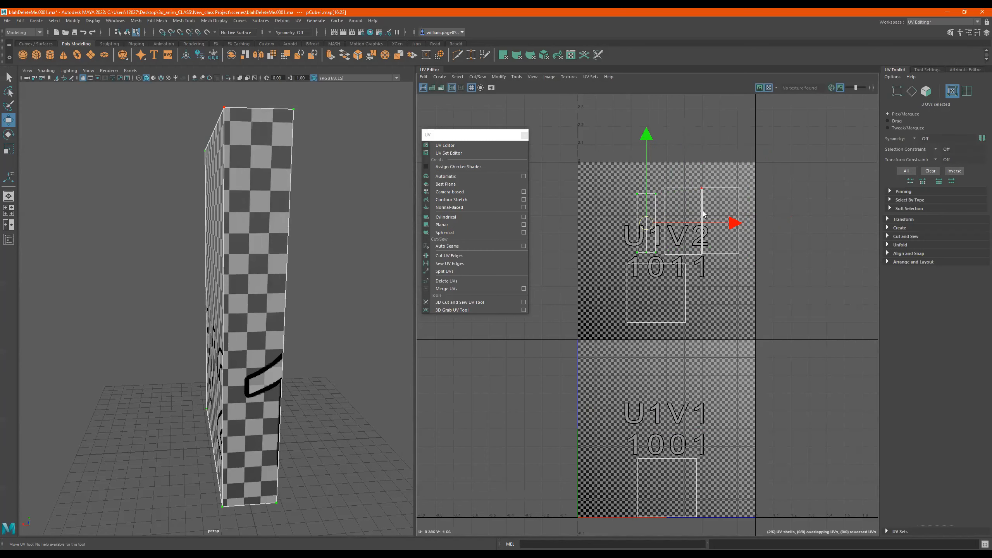
# Shift the narrow pair slightly right and up so it sits close beside the large shells on the U1V2 tile.
pyautogui.keyDown('alt'); pyautogui.moveTo(252, 205); pyautogui.dragTo(290, 229); pyautogui.keyUp('alt')
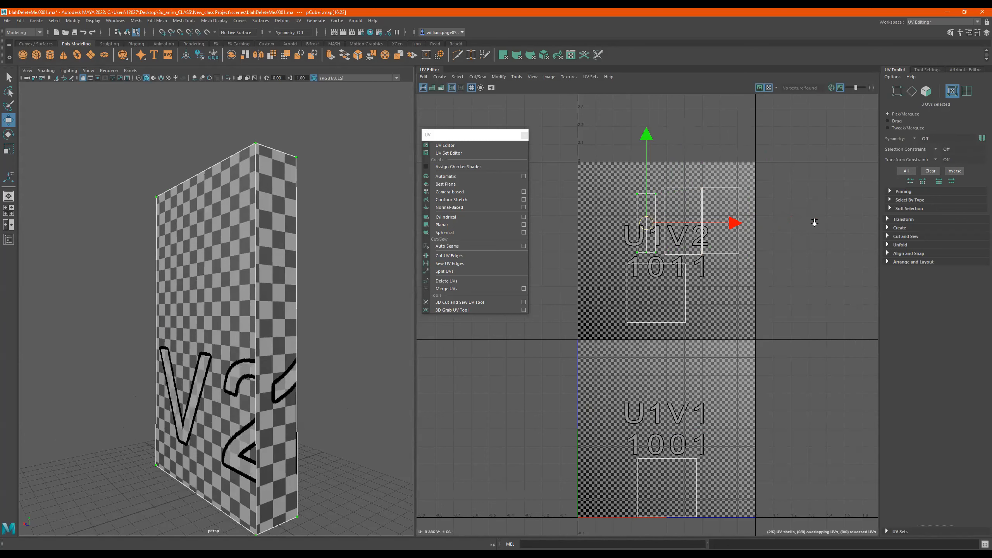
pyautogui.scroll(3, 815, 222)
pyautogui.scroll(1, 642, 275)
pyautogui.scroll(1, 738, 266)
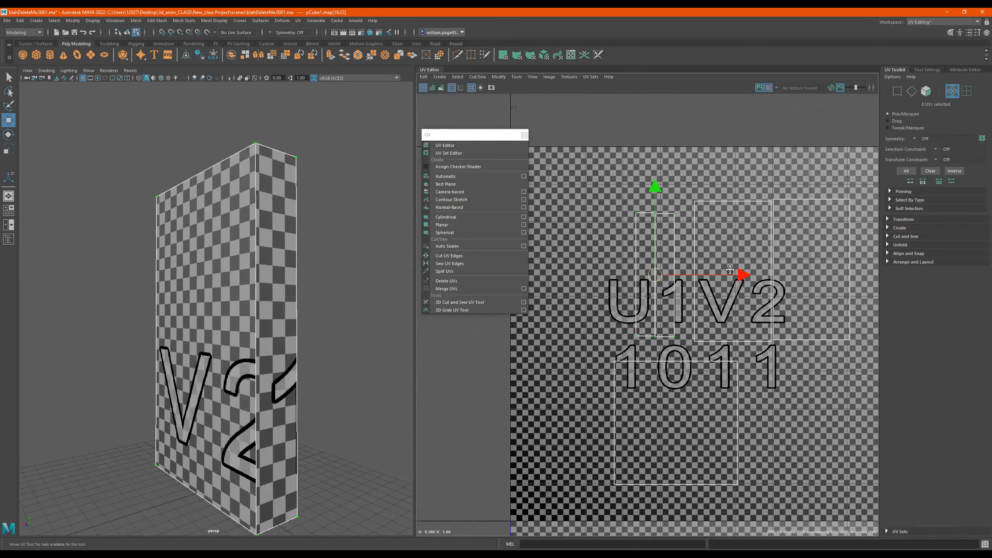
pyautogui.keyDown('alt'); pyautogui.moveTo(668, 275); pyautogui.dragTo(664, 287, button='middle'); pyautogui.keyUp('alt')
pyautogui.scroll(1, 660, 285)
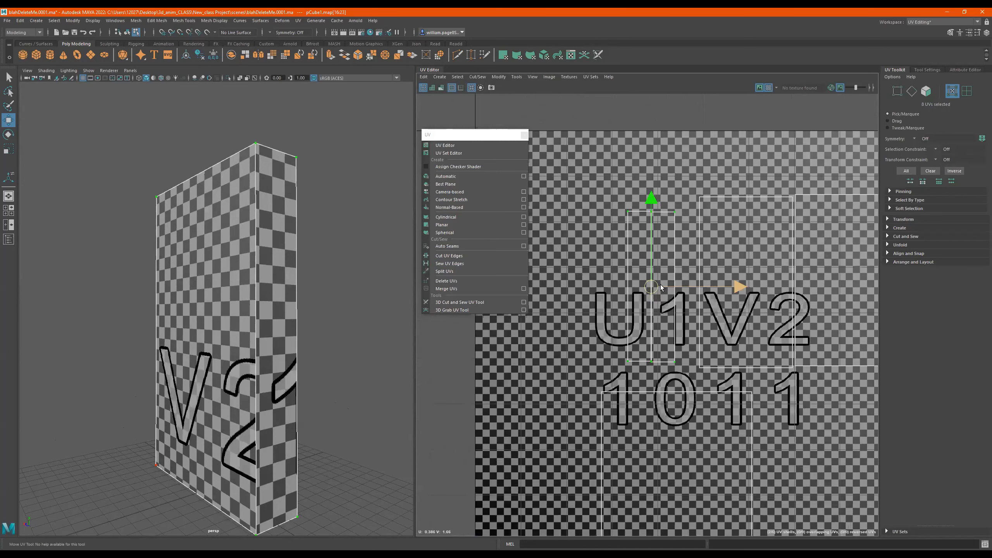
pyautogui.moveTo(653, 289); pyautogui.dragTo(669, 282)
pyautogui.press('t')
pyautogui.press('r')
pyautogui.press('w')
pyautogui.press('q')
pyautogui.press('r')
pyautogui.scroll(-5, 689, 283)
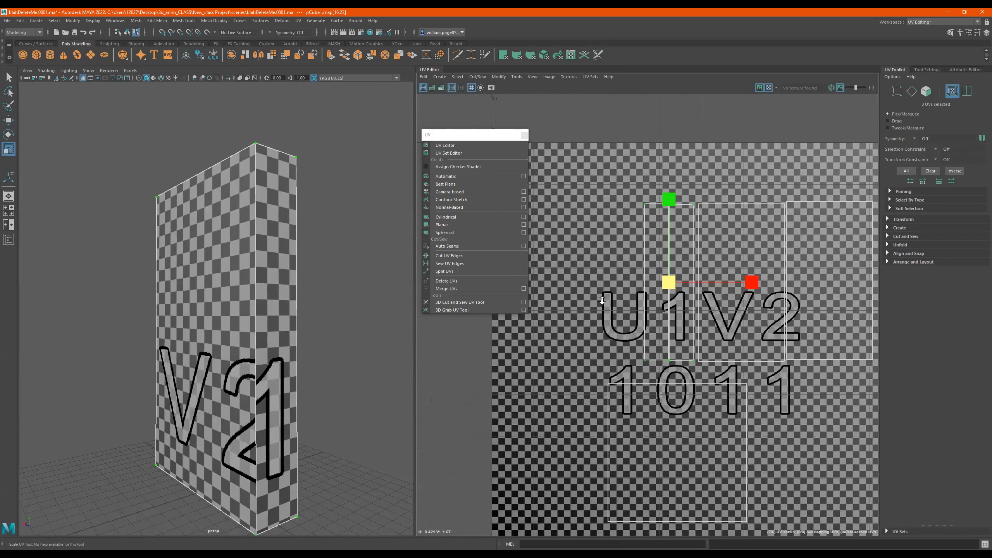
pyautogui.scroll(4, 675, 300)
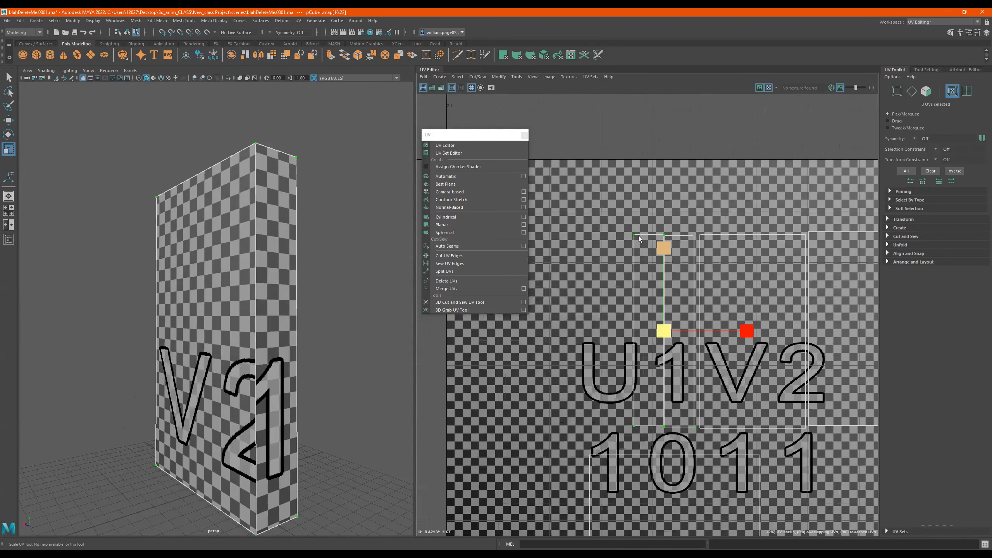
# Select only the top UVs of the narrow pair and raise them slightly to line up with the neighbouring shell's top edge.
pyautogui.moveTo(628, 222); pyautogui.dragTo(703, 246)
pyautogui.press('w')
pyautogui.moveTo(666, 147); pyautogui.dragTo(667, 203)
pyautogui.hotkey('ctrl', 'z')
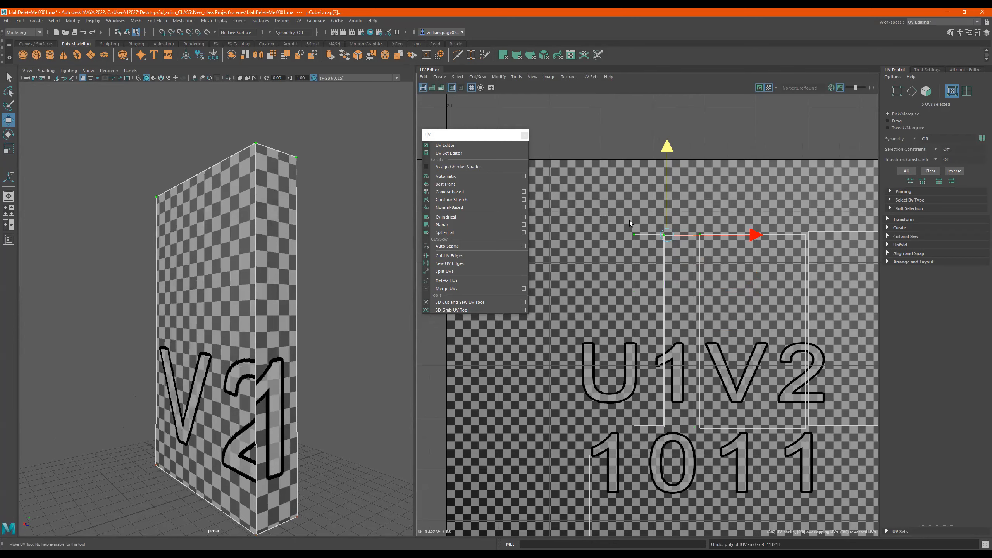
pyautogui.moveTo(753, 209); pyautogui.dragTo(696, 251)
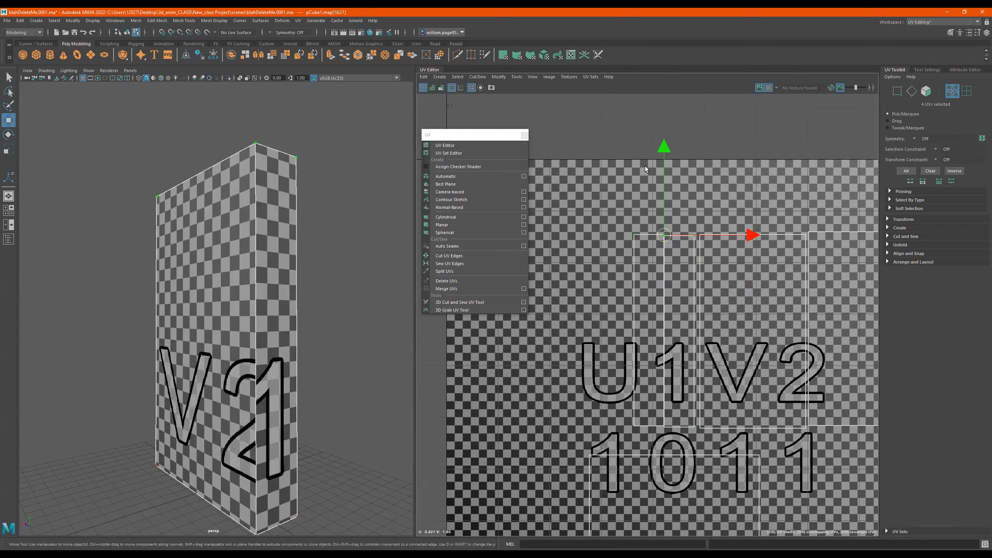
pyautogui.moveTo(664, 152); pyautogui.dragTo(686, 153)
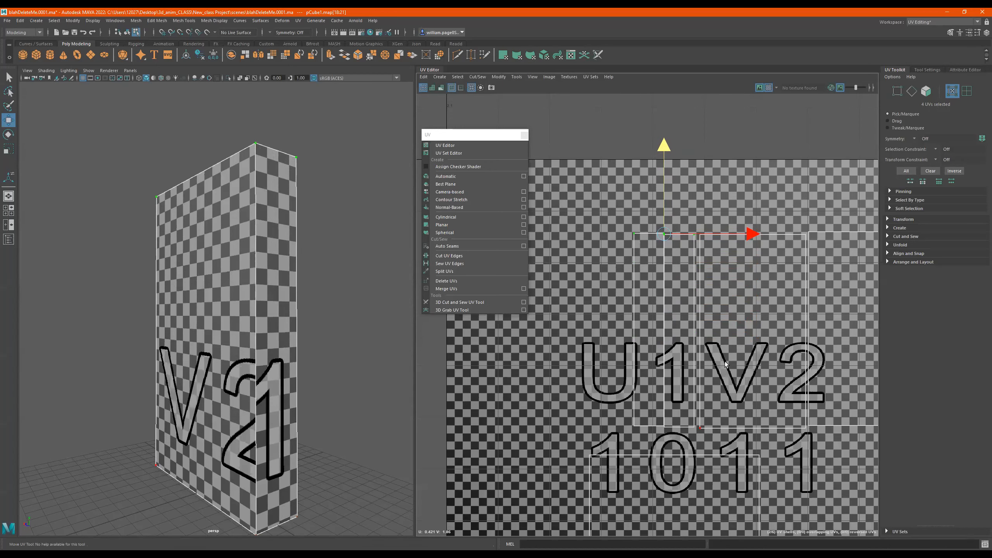
# Switch to face selection on the slab and select its two opposite end faces.
pyautogui.scroll(-2, 727, 363)
pyautogui.keyDown('alt'); pyautogui.moveTo(688, 294); pyautogui.dragTo(581, 254, button='middle'); pyautogui.keyUp('alt')
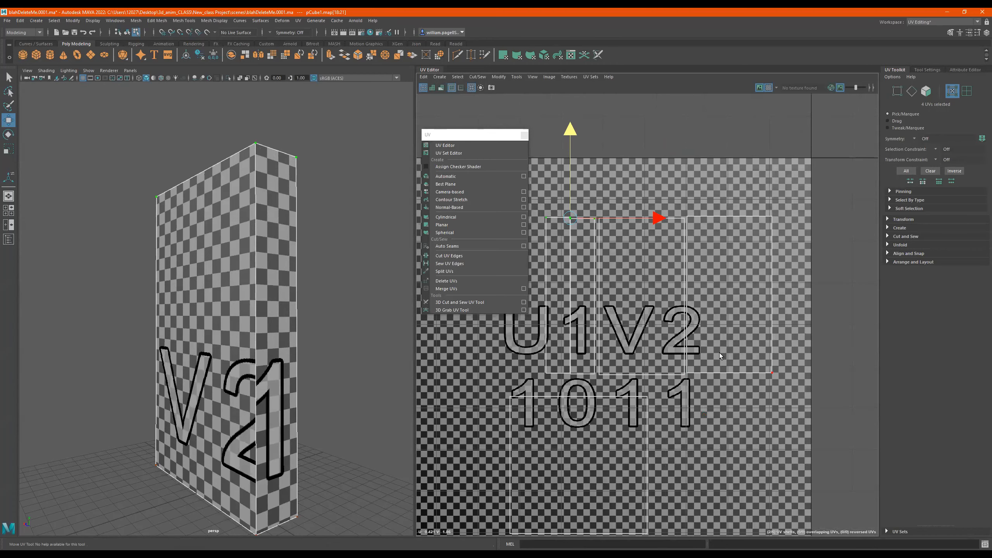
pyautogui.scroll(-2, 704, 413)
pyautogui.scroll(-2, 325, 332)
pyautogui.keyDown('alt'); pyautogui.moveTo(301, 327); pyautogui.dragTo(247, 293); pyautogui.keyUp('alt')
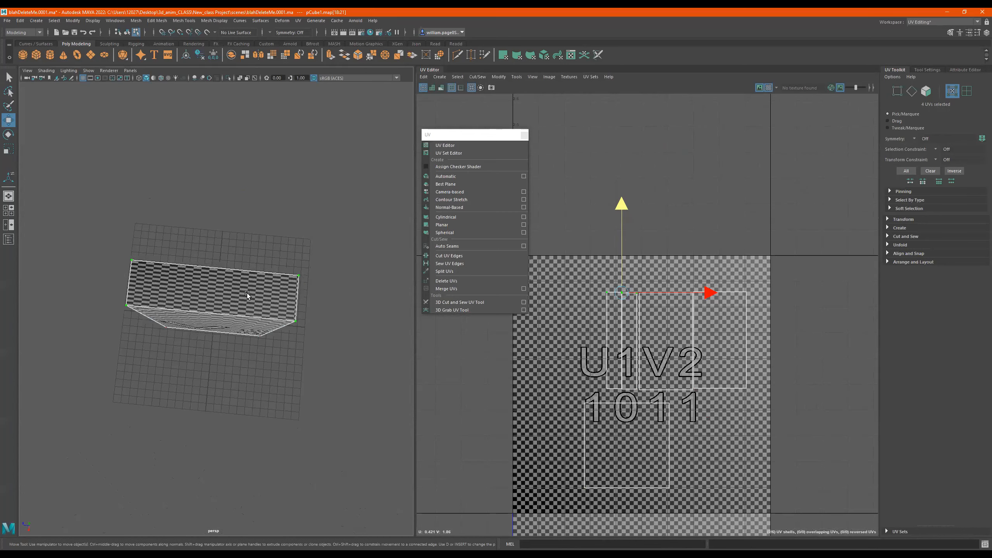
pyautogui.moveTo(245, 289); pyautogui.dragTo(247, 306, button='right')
pyautogui.keyDown('alt'); pyautogui.moveTo(298, 416); pyautogui.dragTo(250, 442); pyautogui.keyUp('alt')
pyautogui.keyDown('shift'); pyautogui.click(253, 346); pyautogui.keyUp('shift')
pyautogui.keyDown('alt'); pyautogui.moveTo(720, 407); pyautogui.dragTo(605, 435, button='right'); pyautogui.keyUp('alt')
pyautogui.keyDown('alt'); pyautogui.moveTo(735, 436); pyautogui.dragTo(739, 298, button='middle'); pyautogui.keyUp('alt')
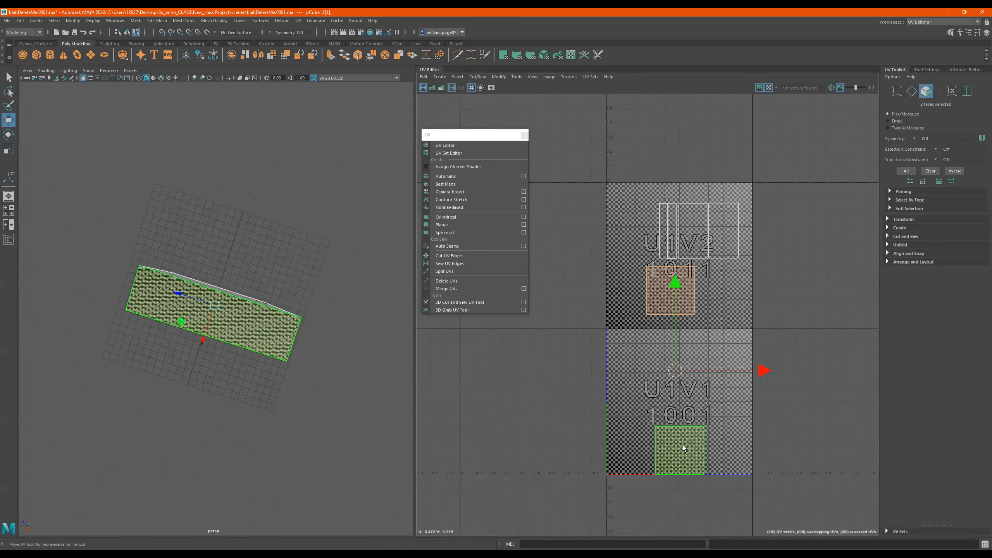
# Move the two end-face shells one after the other so they sit side by side over the U1V1 1001 lettering.
pyautogui.click(683, 446)
pyautogui.moveTo(682, 448); pyautogui.dragTo(664, 407)
pyautogui.keyDown('alt'); pyautogui.moveTo(300, 363); pyautogui.dragTo(197, 360); pyautogui.keyUp('alt')
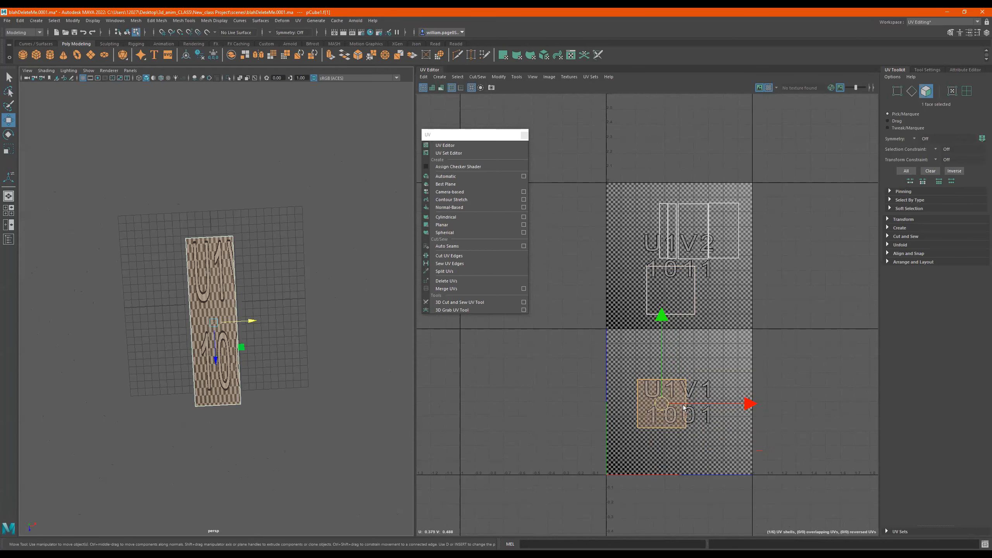
pyautogui.keyDown('alt'); pyautogui.moveTo(297, 323); pyautogui.dragTo(275, 331); pyautogui.keyUp('alt')
pyautogui.click(677, 298)
pyautogui.moveTo(673, 293); pyautogui.dragTo(741, 389)
pyautogui.moveTo(731, 347); pyautogui.dragTo(712, 405)
# Select both end-face shells and scale them horizontally into narrow strips so the checks on the slab's end look square.
pyautogui.keyDown('shift'); pyautogui.click(660, 404); pyautogui.keyUp('shift')
pyautogui.keyDown('alt'); pyautogui.moveTo(316, 238); pyautogui.dragTo(282, 276); pyautogui.keyUp('alt')
pyautogui.keyDown('alt'); pyautogui.moveTo(282, 277); pyautogui.dragTo(293, 317, button='right'); pyautogui.keyUp('alt')
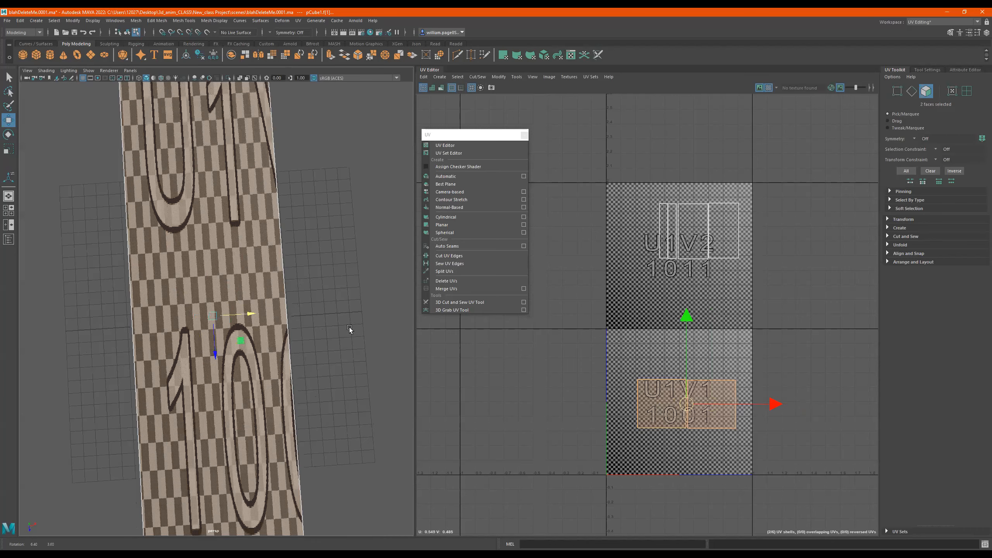
pyautogui.press('r')
pyautogui.moveTo(769, 404); pyautogui.dragTo(712, 407)
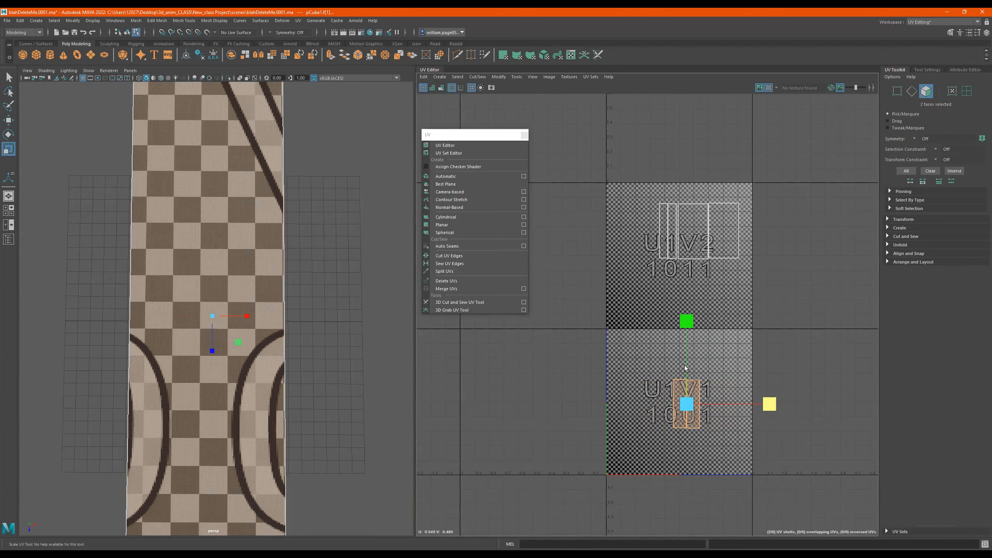
# Fine-tune the end-face shells' proportions by adjusting their width slightly and reducing their height a little.
pyautogui.scroll(-5, 198, 297)
pyautogui.moveTo(238, 302)
pyautogui.keyDown('alt'); pyautogui.mouseDown()
pyautogui.moveTo(249, 308)
pyautogui.moveTo(239, 309)
pyautogui.mouseUp(); pyautogui.keyUp('alt')
pyautogui.moveTo(770, 407); pyautogui.dragTo(767, 404)
pyautogui.keyDown('alt'); pyautogui.moveTo(314, 337); pyautogui.dragTo(310, 334); pyautogui.keyUp('alt')
pyautogui.keyDown('alt'); pyautogui.moveTo(198, 290); pyautogui.dragTo(301, 292, button='right'); pyautogui.keyUp('alt')
pyautogui.moveTo(687, 321); pyautogui.dragTo(685, 333)
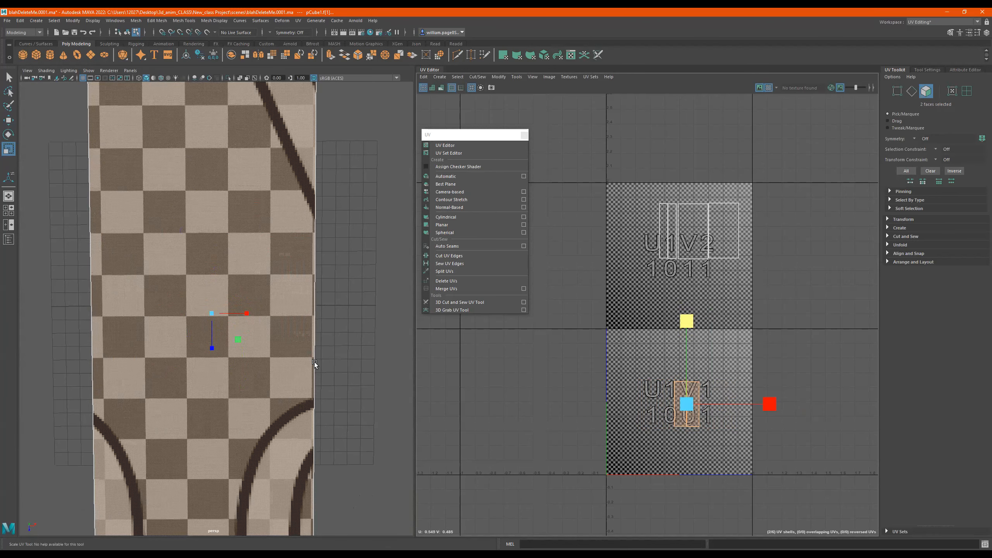
# Shift the pair of end-face shells slightly right and up over the V1 lettering.
pyautogui.scroll(-5, 184, 336)
pyautogui.moveTo(258, 359)
pyautogui.keyDown('alt'); pyautogui.mouseDown()
pyautogui.moveTo(275, 278)
pyautogui.moveTo(265, 375)
pyautogui.mouseUp(); pyautogui.keyUp('alt')
pyautogui.press('w')
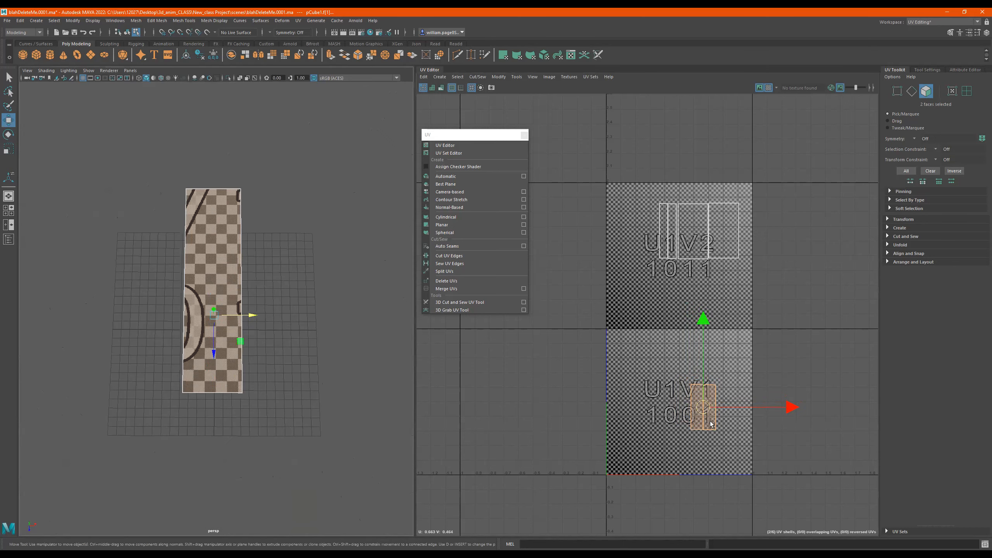
pyautogui.moveTo(706, 409)
pyautogui.mouseDown()
pyautogui.moveTo(693, 405)
pyautogui.moveTo(694, 393)
pyautogui.moveTo(696, 402)
pyautogui.mouseUp()
# Try stretching the end-face shells vertically with the Scale tool, and undo the scaling.
pyautogui.press('r')
pyautogui.moveTo(693, 313); pyautogui.dragTo(659, 126)
pyautogui.hotkey('ctrl', 'z')
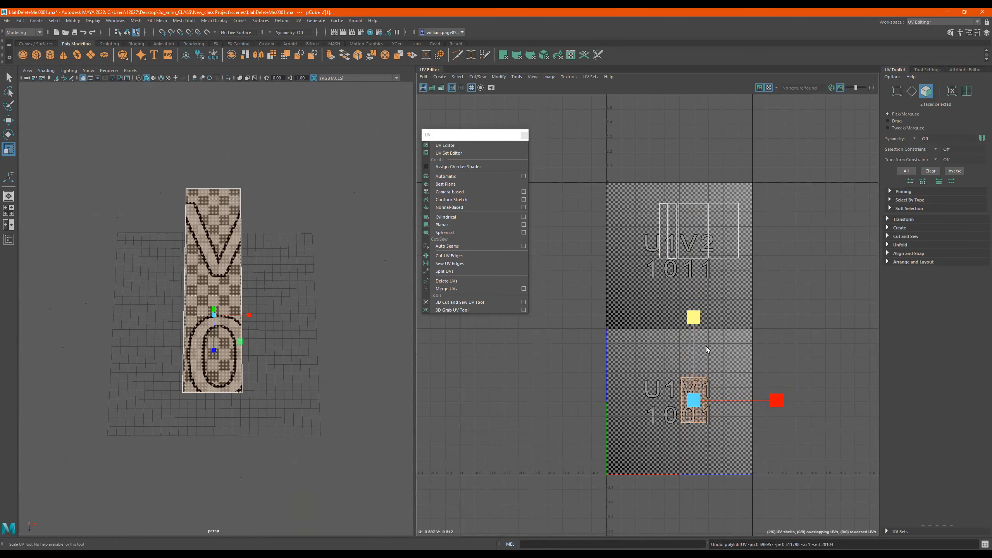
# Move the end-face shells into the U1V2 tile below the large shells, and rotate them a quarter turn.
pyautogui.press('w')
pyautogui.moveTo(697, 400); pyautogui.dragTo(693, 288)
pyautogui.keyDown('alt'); pyautogui.moveTo(751, 300); pyautogui.dragTo(714, 355, button='middle'); pyautogui.keyUp('alt')
pyautogui.keyDown('alt'); pyautogui.moveTo(713, 313); pyautogui.dragTo(740, 323, button='right'); pyautogui.keyUp('alt')
pyautogui.press('r')
pyautogui.press('e')
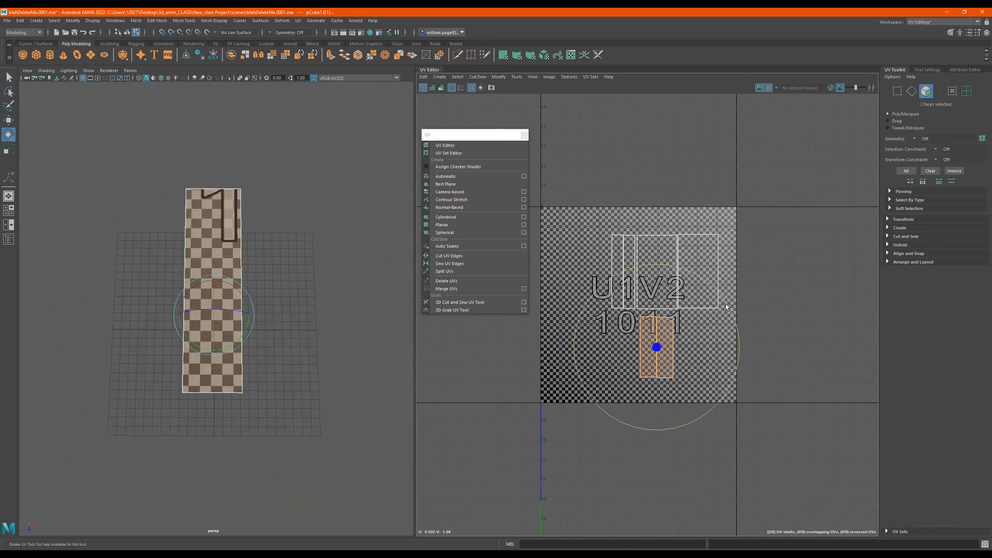
pyautogui.moveTo(727, 310); pyautogui.dragTo(694, 418)
# Scale the rotated end-face shells down uniformly to the width of the first large shell and fit them against its bottom edge.
pyautogui.press('w')
pyautogui.scroll(1, 662, 347)
pyautogui.moveTo(661, 347); pyautogui.dragTo(656, 326)
pyautogui.press('r')
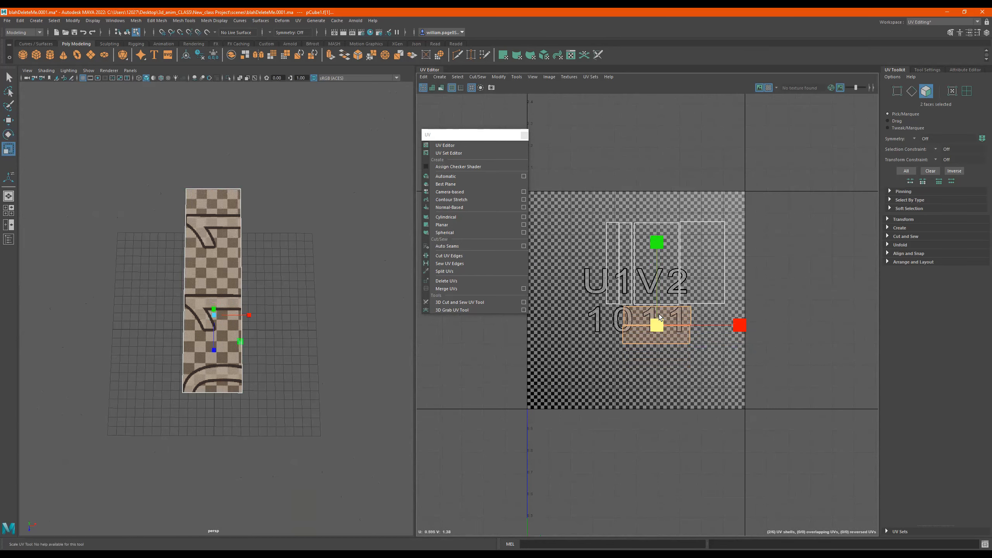
pyautogui.scroll(3, 660, 317)
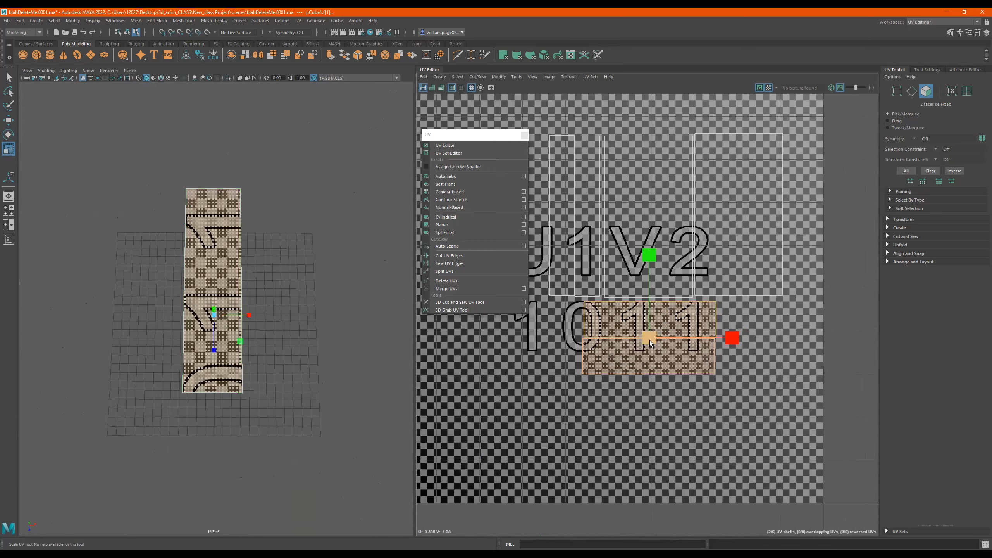
pyautogui.moveTo(649, 338); pyautogui.dragTo(621, 340)
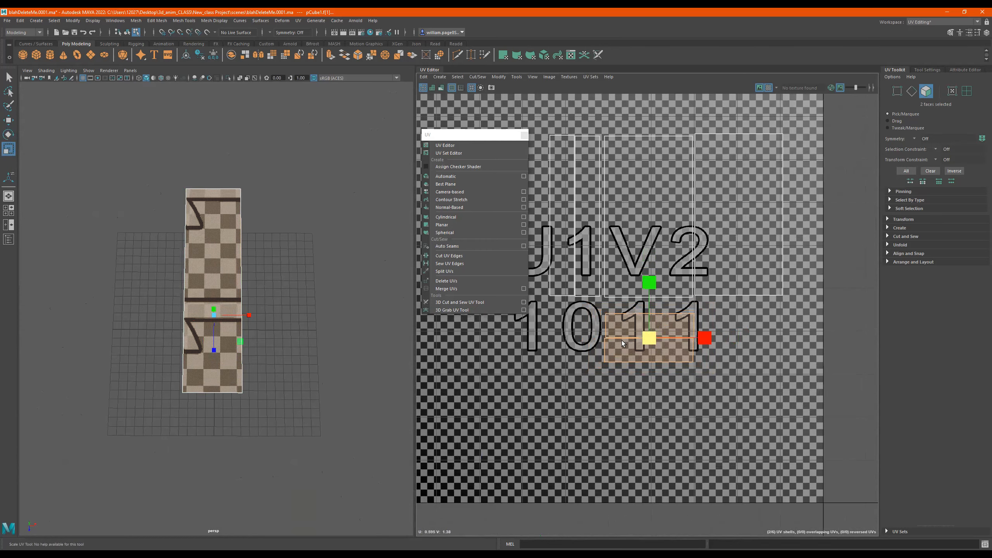
pyautogui.press('w')
pyautogui.moveTo(648, 255); pyautogui.dragTo(648, 242)
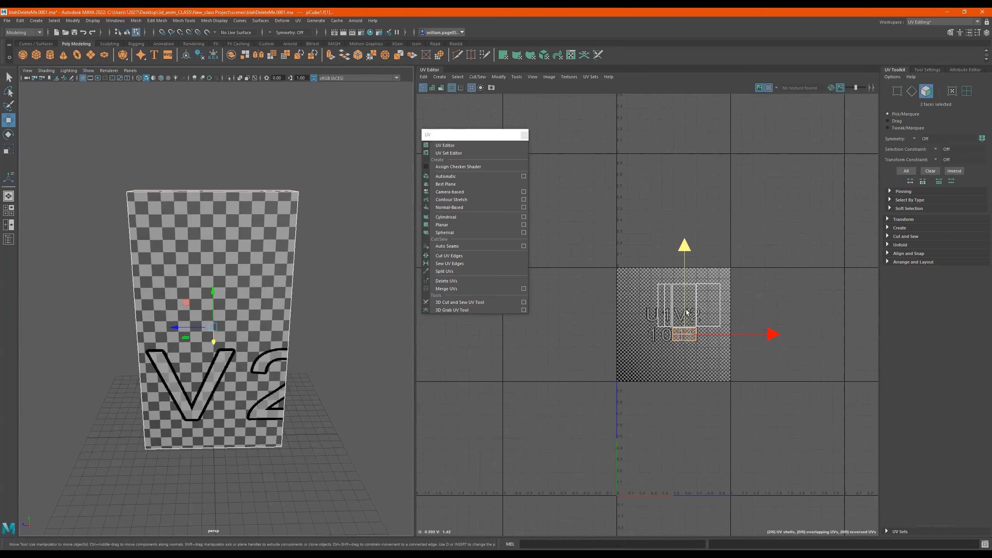
# Switch to UV selection, select all the shells, and move them together from the U1V2 tile onto the U1V1 tile.
pyautogui.moveTo(707, 308); pyautogui.dragTo(753, 308, button='right')
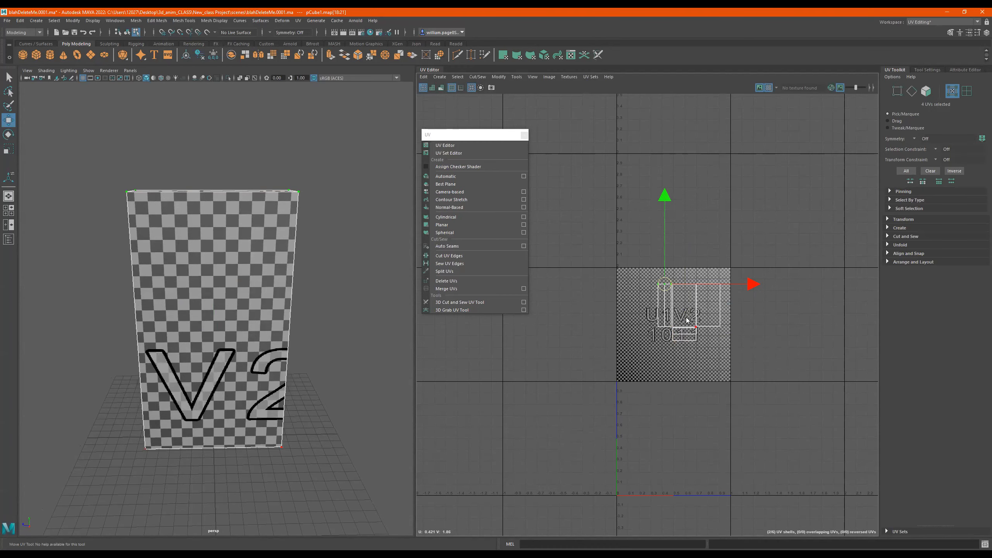
pyautogui.moveTo(686, 318); pyautogui.dragTo(733, 318, button='right')
pyautogui.moveTo(833, 186); pyautogui.dragTo(554, 417)
pyautogui.moveTo(695, 224); pyautogui.dragTo(674, 356)
pyautogui.moveTo(778, 446); pyautogui.dragTo(765, 446)
# Scale the whole shell layout up uniformly and position it so it fills the width of the U1V1 tile within its borders.
pyautogui.keyDown('alt'); pyautogui.moveTo(207, 313); pyautogui.dragTo(270, 313); pyautogui.keyUp('alt')
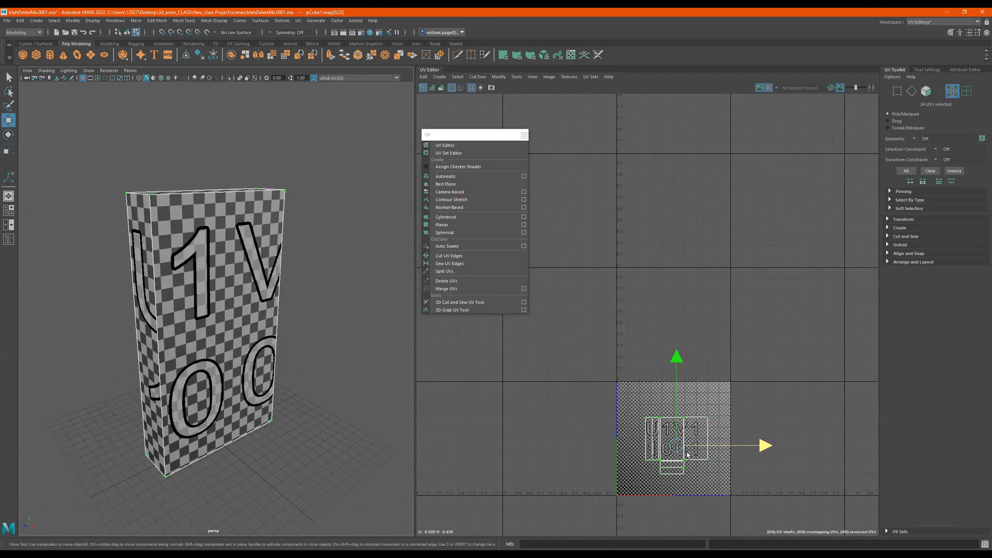
pyautogui.keyDown('alt'); pyautogui.moveTo(253, 288); pyautogui.dragTo(235, 260); pyautogui.keyUp('alt')
pyautogui.scroll(10, 236, 261)
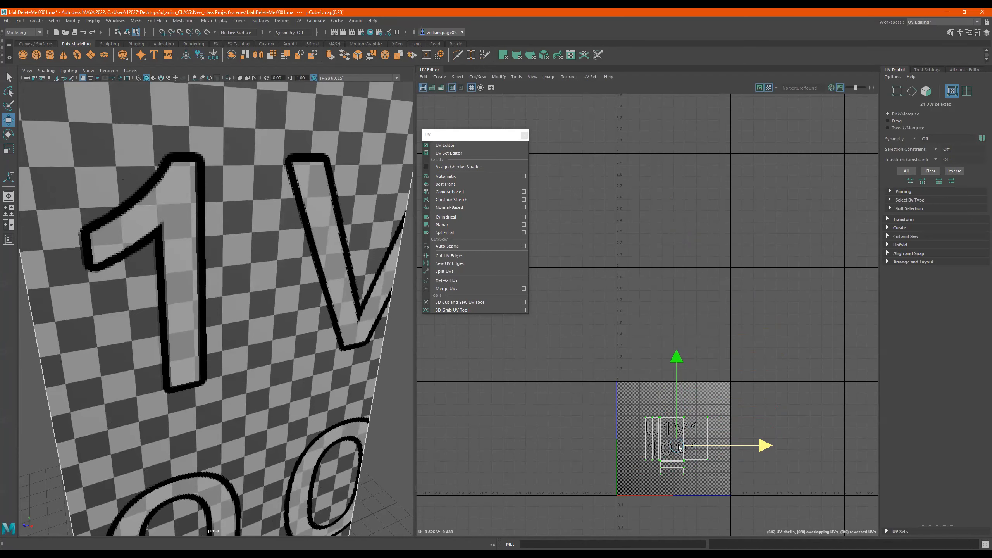
pyautogui.scroll(2, 220, 358)
pyautogui.press('r')
pyautogui.moveTo(675, 450)
pyautogui.mouseDown()
pyautogui.moveTo(734, 449)
pyautogui.moveTo(673, 442)
pyautogui.mouseUp()
pyautogui.press('w')
pyautogui.press('r')
pyautogui.press('w')
pyautogui.moveTo(674, 442); pyautogui.dragTo(706, 442)
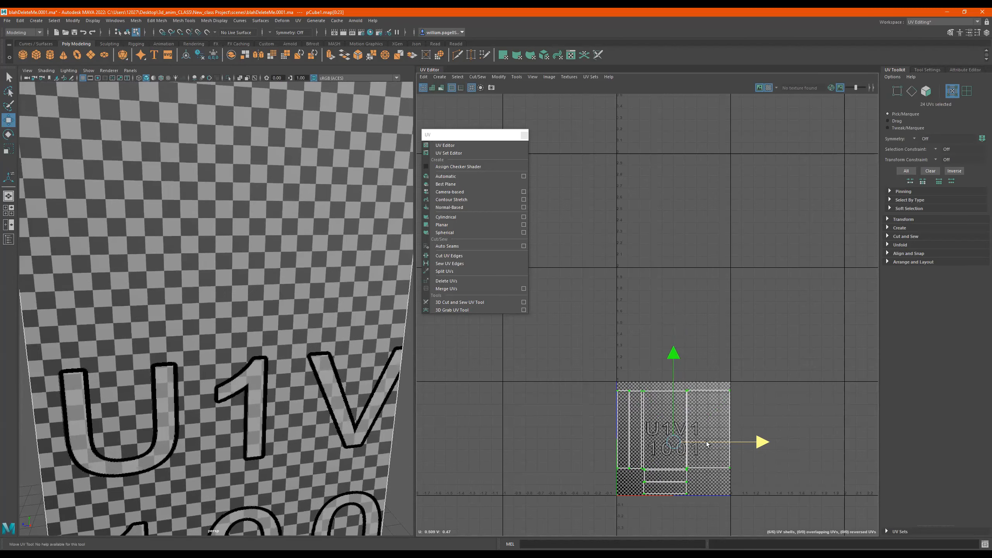
# Nudge the second narrow side shell and the first large shell sideways to leave thin gaps between neighbouring shells in tile U1V1.
pyautogui.keyDown('alt'); pyautogui.moveTo(675, 467); pyautogui.dragTo(808, 455, button='right'); pyautogui.keyUp('alt')
pyautogui.keyDown('alt'); pyautogui.moveTo(656, 450); pyautogui.dragTo(717, 432, button='middle'); pyautogui.keyUp('alt')
pyautogui.doubleClick(652, 306)
pyautogui.moveTo(674, 388); pyautogui.dragTo(676, 389)
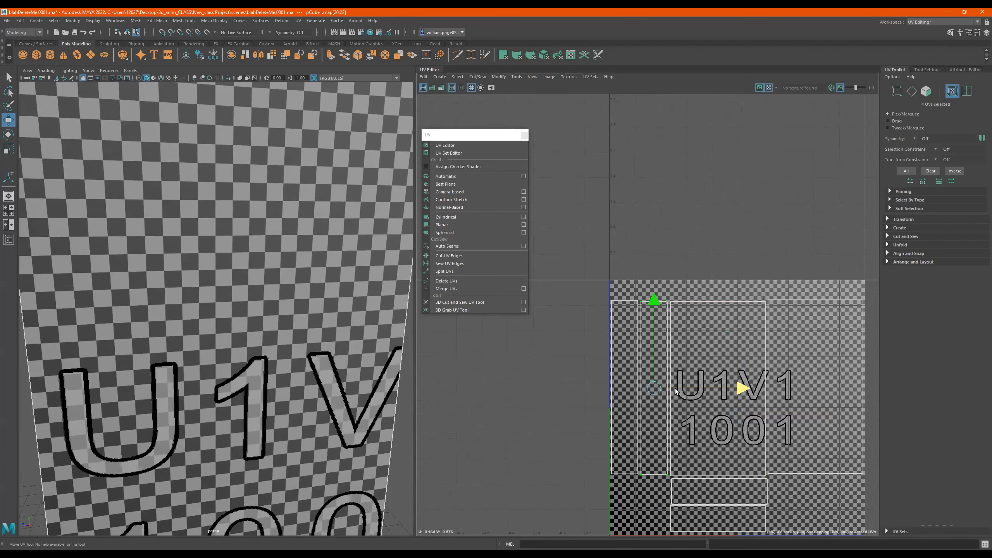
pyautogui.doubleClick(718, 301)
pyautogui.moveTo(764, 390); pyautogui.dragTo(762, 392)
# Separate the two end-face shells and place them side by side beneath the tall shells, inside tile U1V1.
pyautogui.keyDown('alt'); pyautogui.moveTo(742, 450); pyautogui.dragTo(685, 374, button='middle'); pyautogui.keyUp('alt')
pyautogui.doubleClick(665, 415)
pyautogui.moveTo(666, 416); pyautogui.dragTo(752, 419)
pyautogui.doubleClick(668, 432)
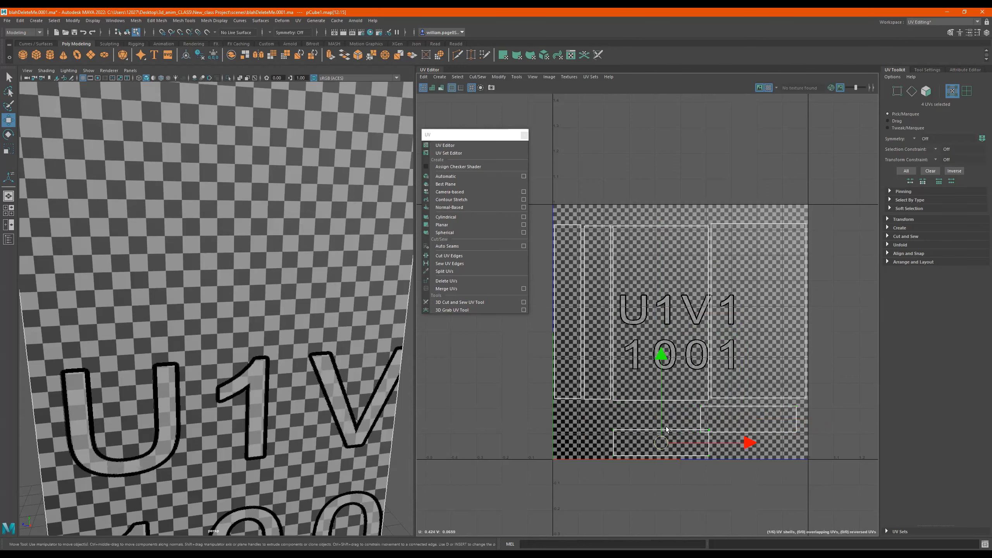
pyautogui.moveTo(660, 441); pyautogui.dragTo(608, 421)
pyautogui.doubleClick(748, 420)
pyautogui.moveTo(748, 419); pyautogui.dragTo(736, 423)
pyautogui.keyDown('alt'); pyautogui.moveTo(703, 283); pyautogui.dragTo(776, 322, button='right'); pyautogui.keyUp('alt')
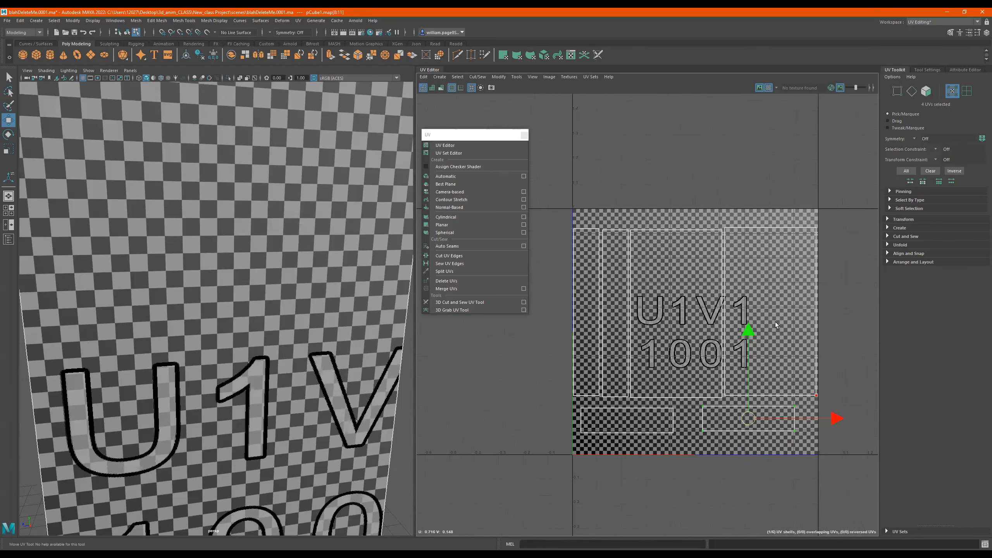
# Try an automatic Layout of all the UV shells and check the resulting checker pattern on the slab's corner.
pyautogui.keyDown('alt'); pyautogui.moveTo(748, 368); pyautogui.dragTo(678, 369, button='right'); pyautogui.keyUp('alt')
pyautogui.moveTo(583, 225); pyautogui.dragTo(832, 454)
pyautogui.click(913, 262)
pyautogui.click(901, 359)
pyautogui.keyDown('alt'); pyautogui.moveTo(254, 286); pyautogui.dragTo(205, 298); pyautogui.keyUp('alt')
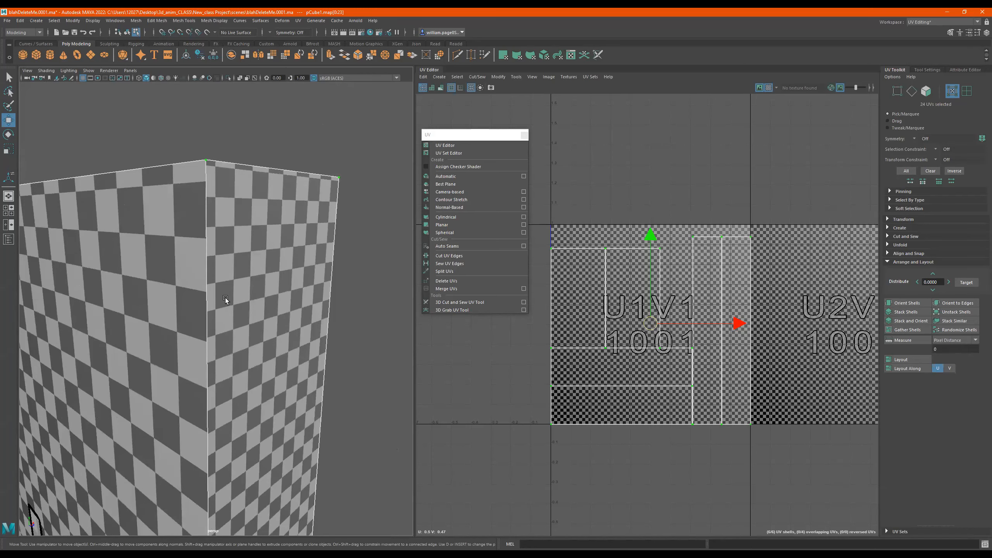
pyautogui.moveTo(210, 298)
pyautogui.keyDown('alt'); pyautogui.mouseDown()
pyautogui.moveTo(281, 269)
pyautogui.moveTo(246, 274)
pyautogui.moveTo(265, 297)
pyautogui.moveTo(218, 289)
pyautogui.mouseUp(); pyautogui.keyUp('alt')
pyautogui.click(901, 360)
pyautogui.scroll(-5, 219, 289)
pyautogui.keyDown('alt'); pyautogui.moveTo(656, 282); pyautogui.dragTo(676, 332, button='middle'); pyautogui.keyUp('alt')
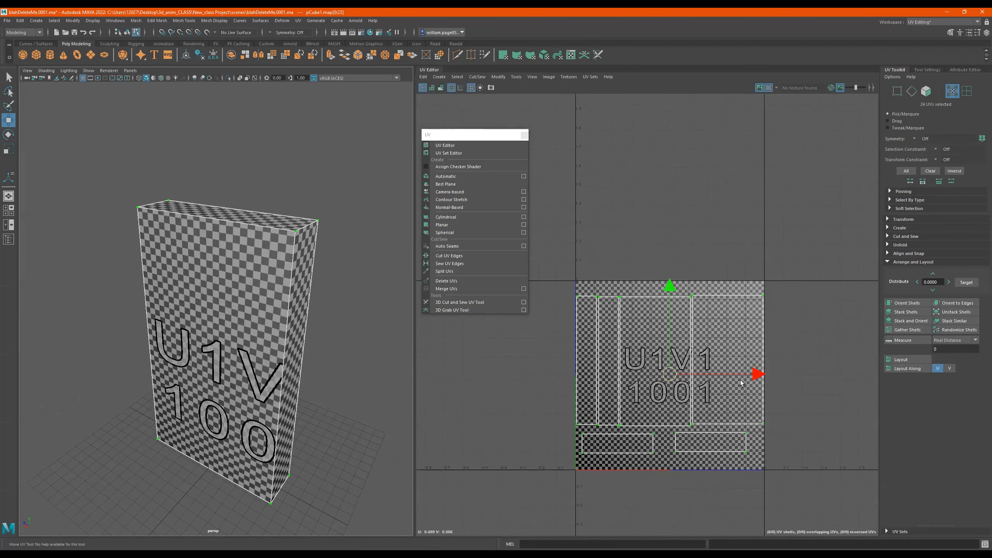
# Hide the checker texture in the UV Editor and nudge the whole shell layout slightly upward within the tile.
pyautogui.click(760, 89)
pyautogui.keyDown('alt'); pyautogui.moveTo(206, 324); pyautogui.dragTo(246, 260); pyautogui.keyUp('alt')
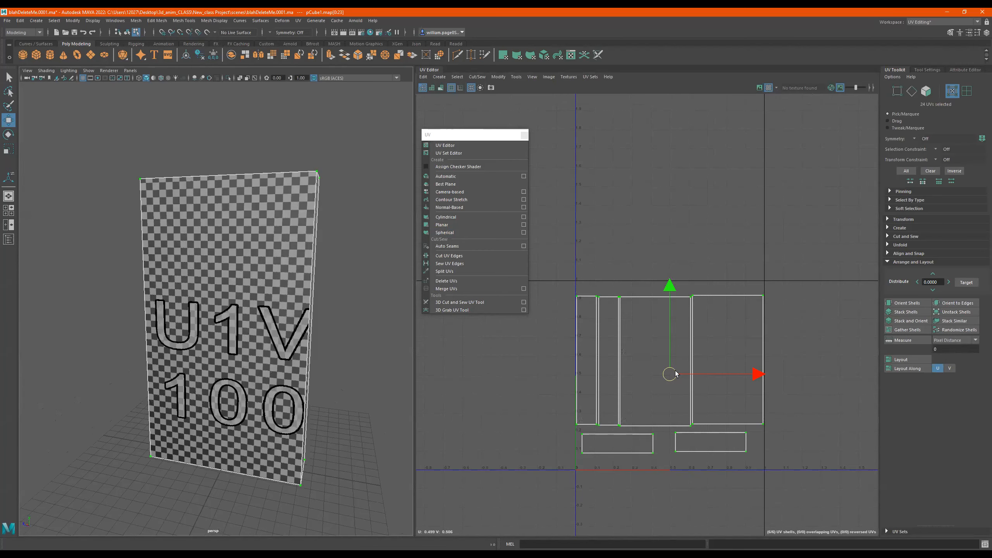
pyautogui.moveTo(667, 377); pyautogui.dragTo(670, 382)
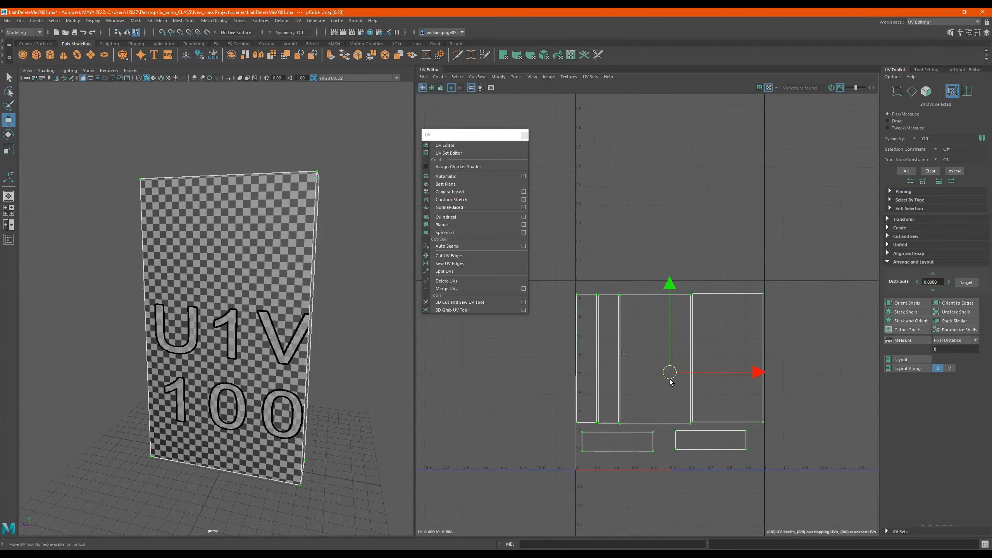